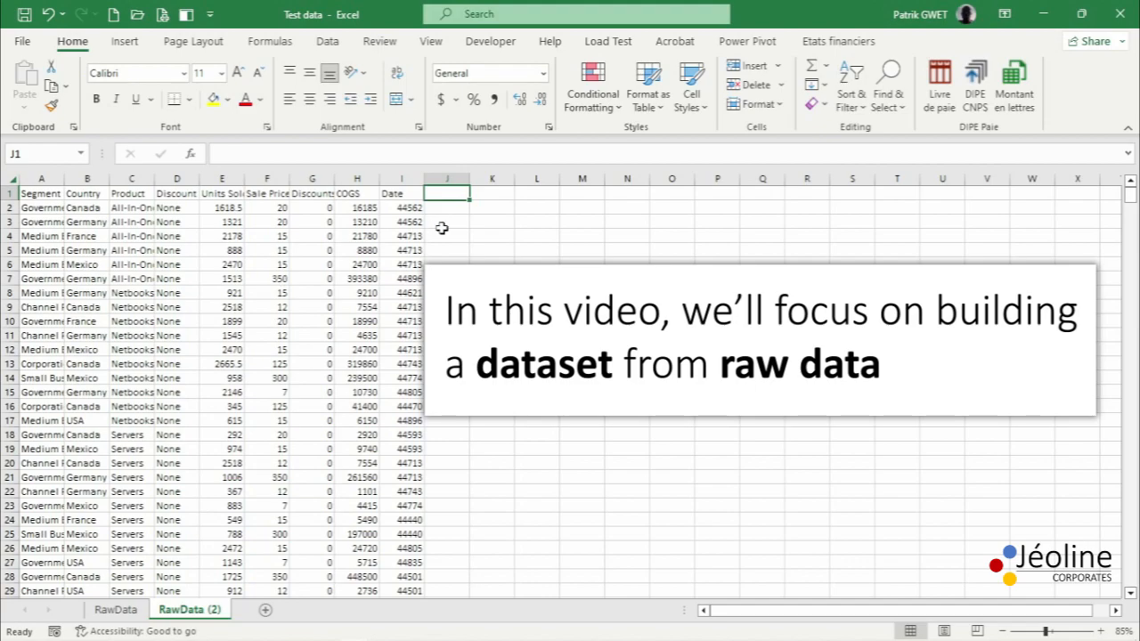
- List the distinct discount bands in M1 with the formula =UNIQUE(D2:D701)
click(582, 194)
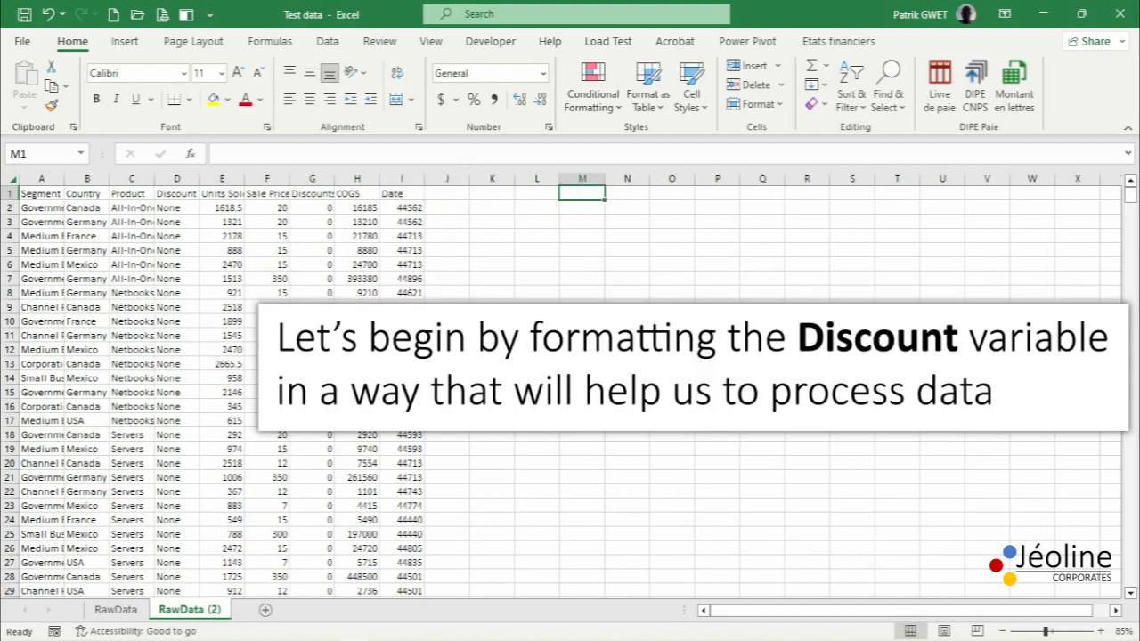
text(=unique()
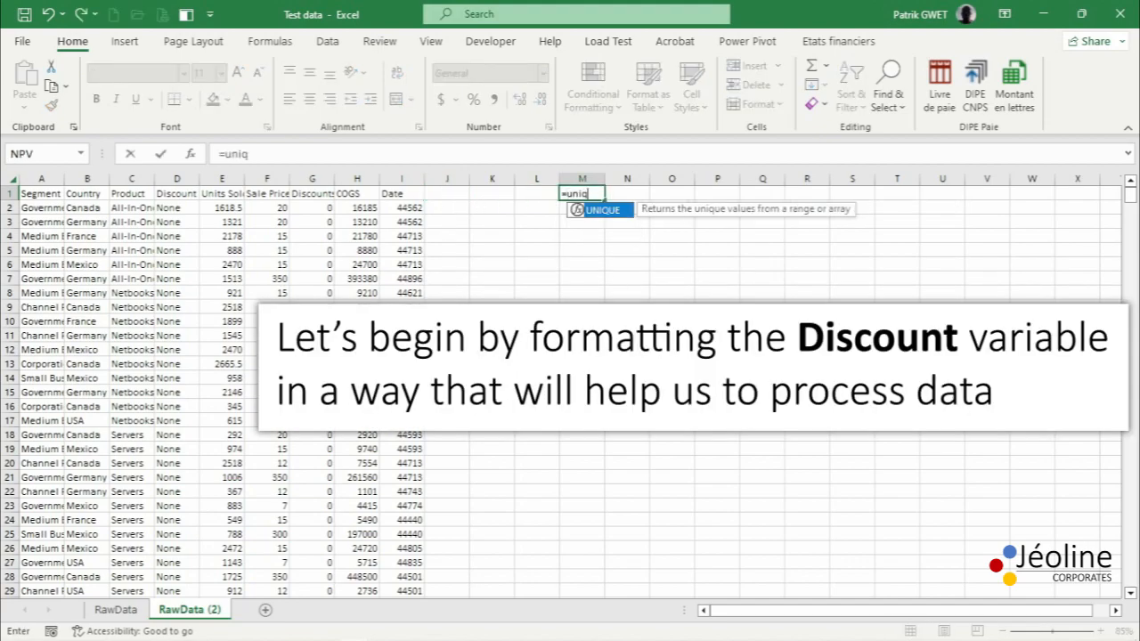
click(181, 210)
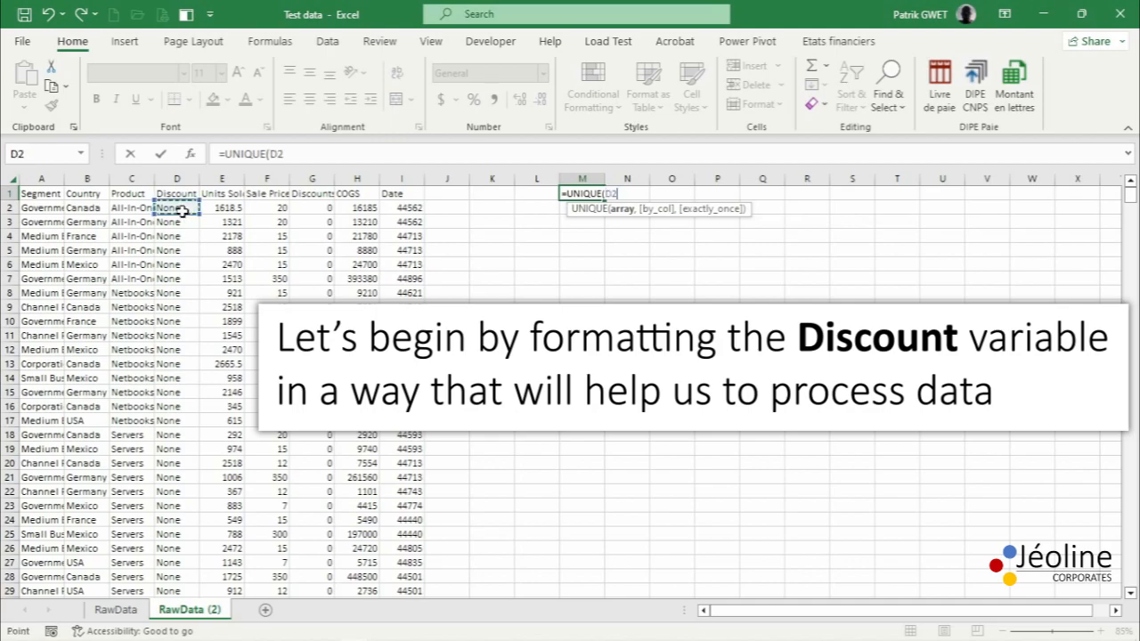
key(ctrl+shift+Down)
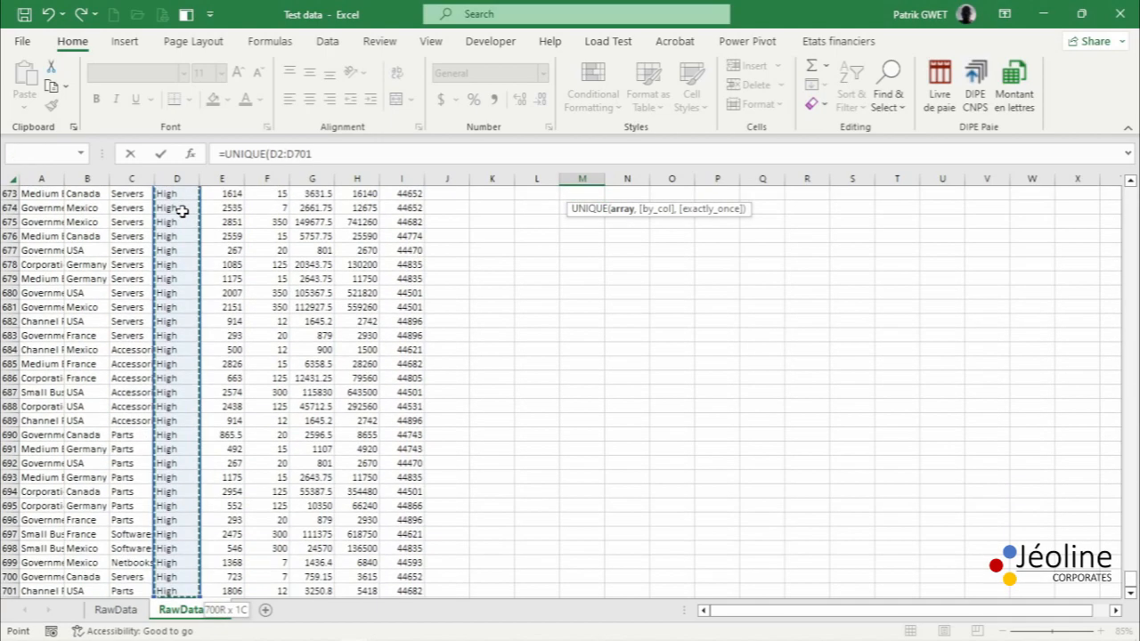
key(Return)
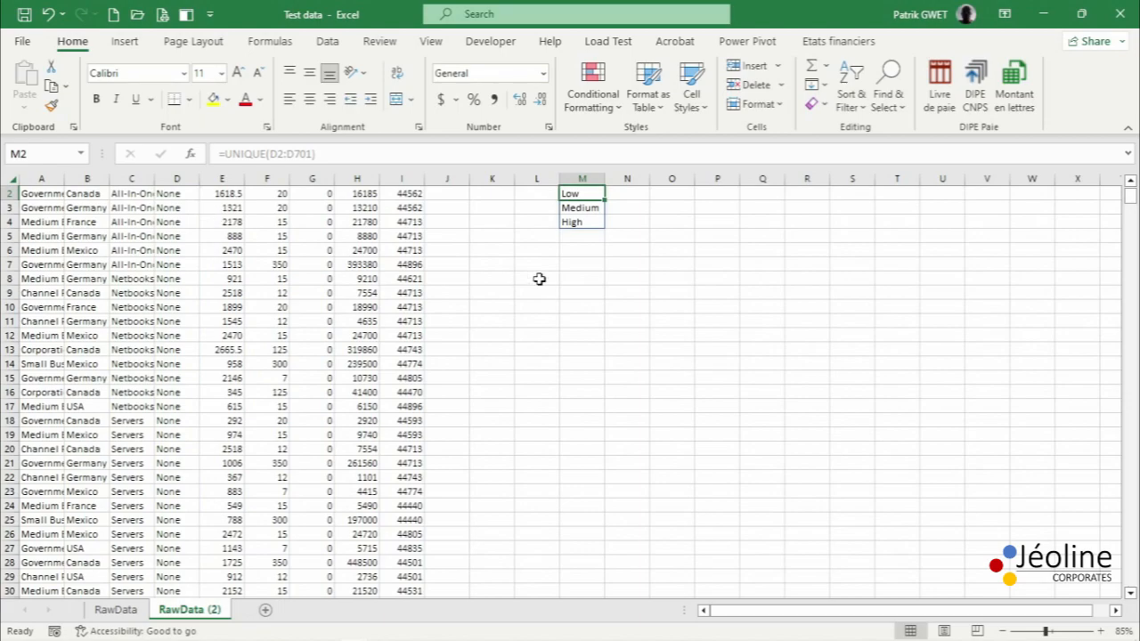
- Number the listed discount bands from zero by entering =ROW(M1#)-1 in N1
click(627, 195)
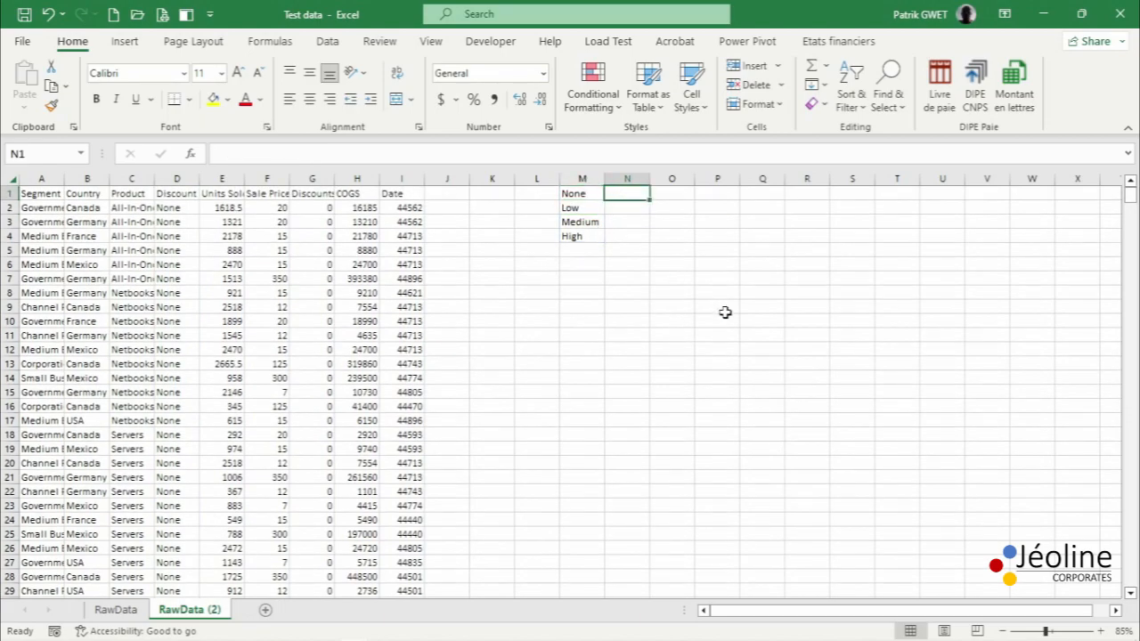
text(=ROW()
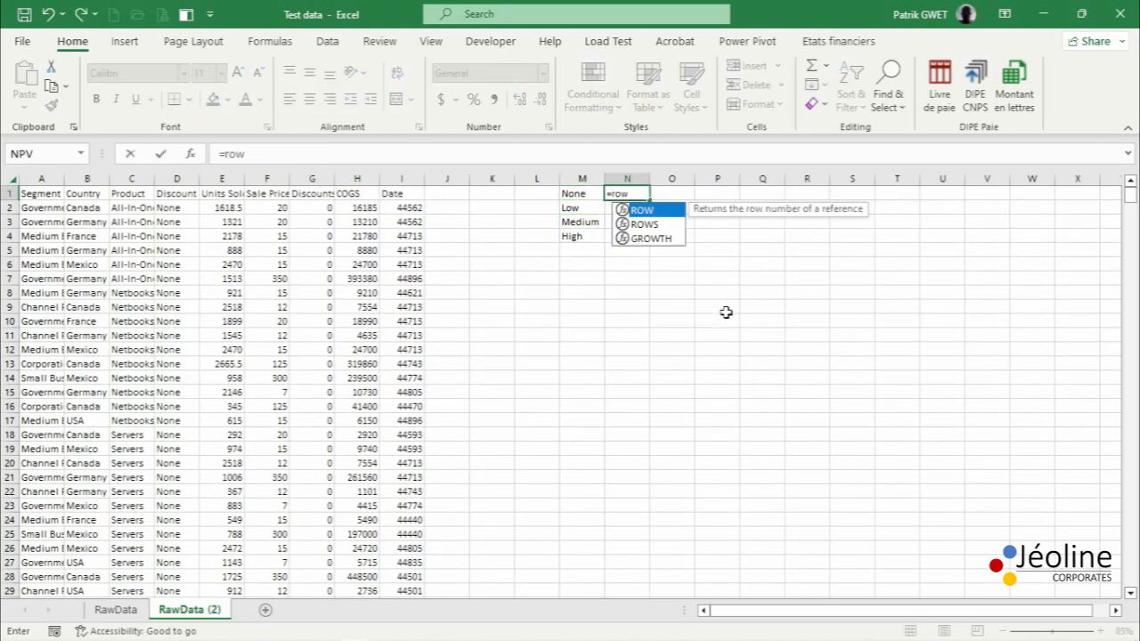
key(Left)
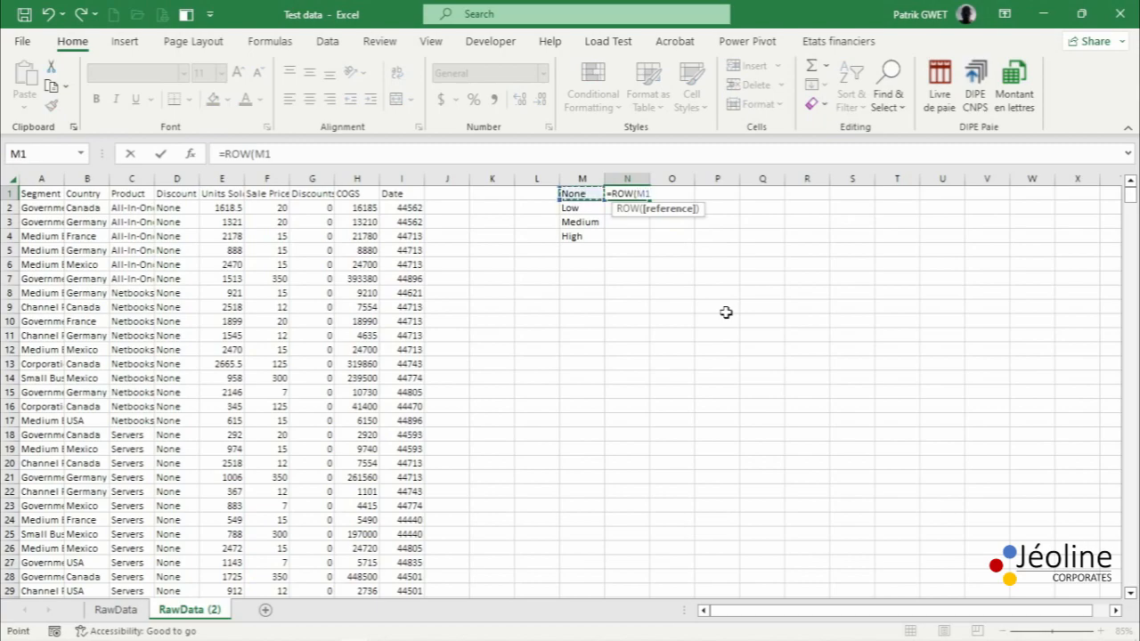
text(#))
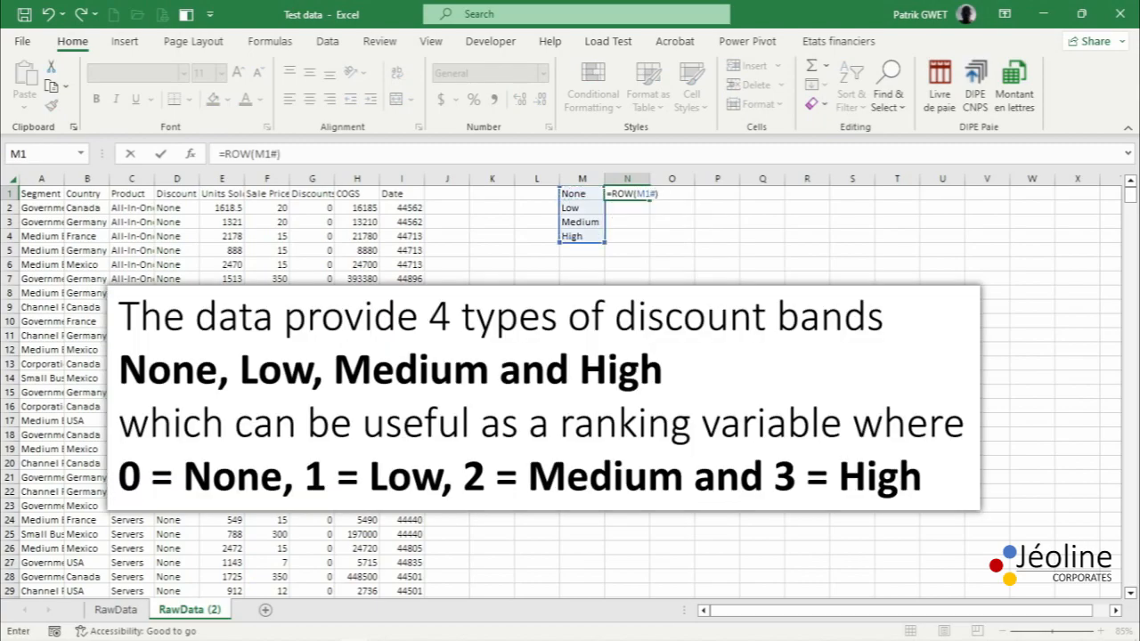
text(-1)
key(Return)
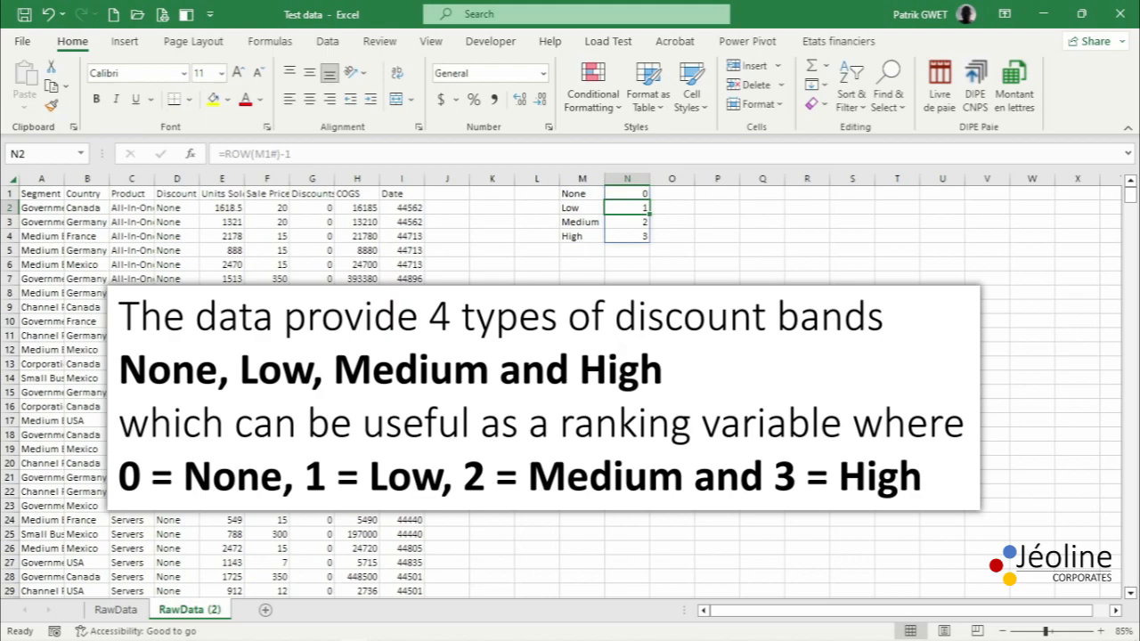
- Convert every row's discount band to its rank by entering =INDEX(N1#,MATCH(D2:D701,M1#,0)) in J2, and select that formula cell
click(455, 209)
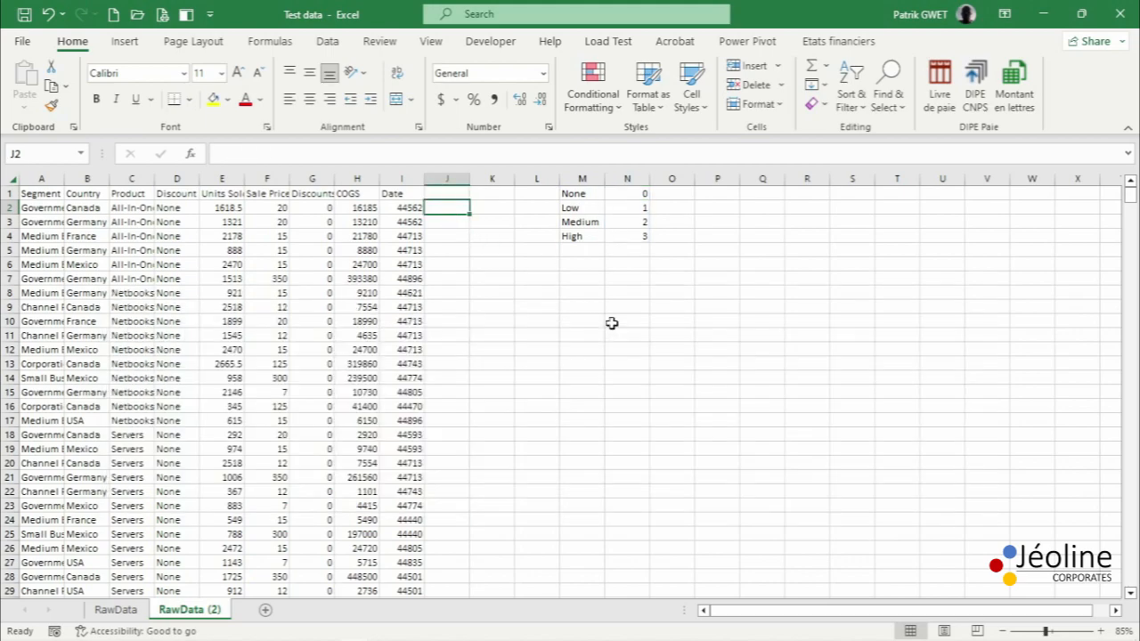
text(=in)
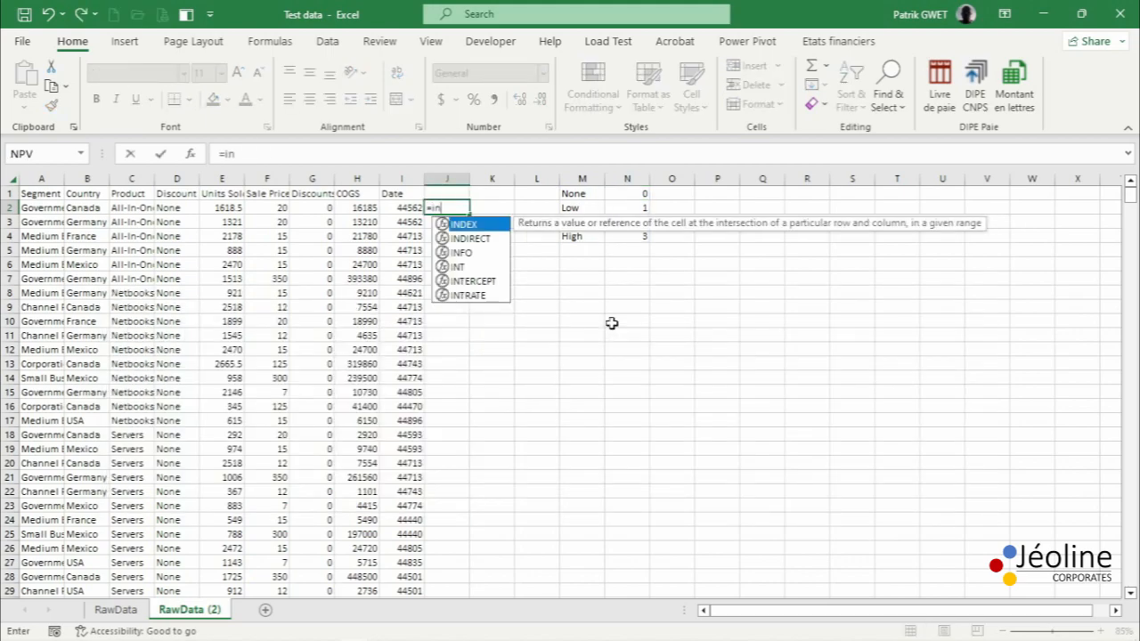
key(Tab)
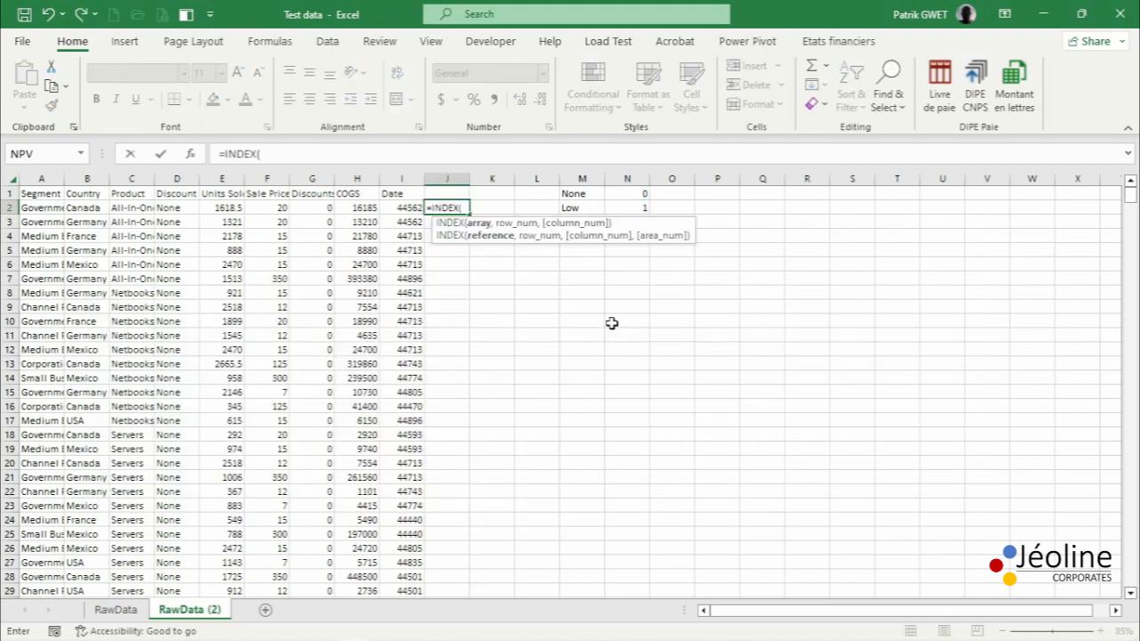
click(627, 199)
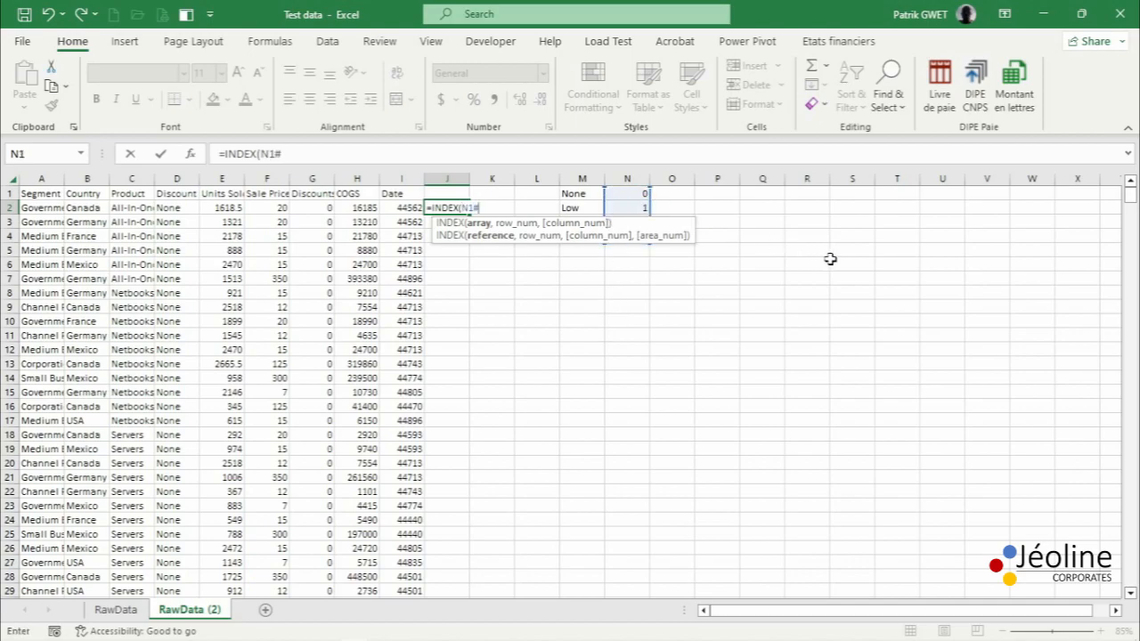
text(,ma)
key(Tab)
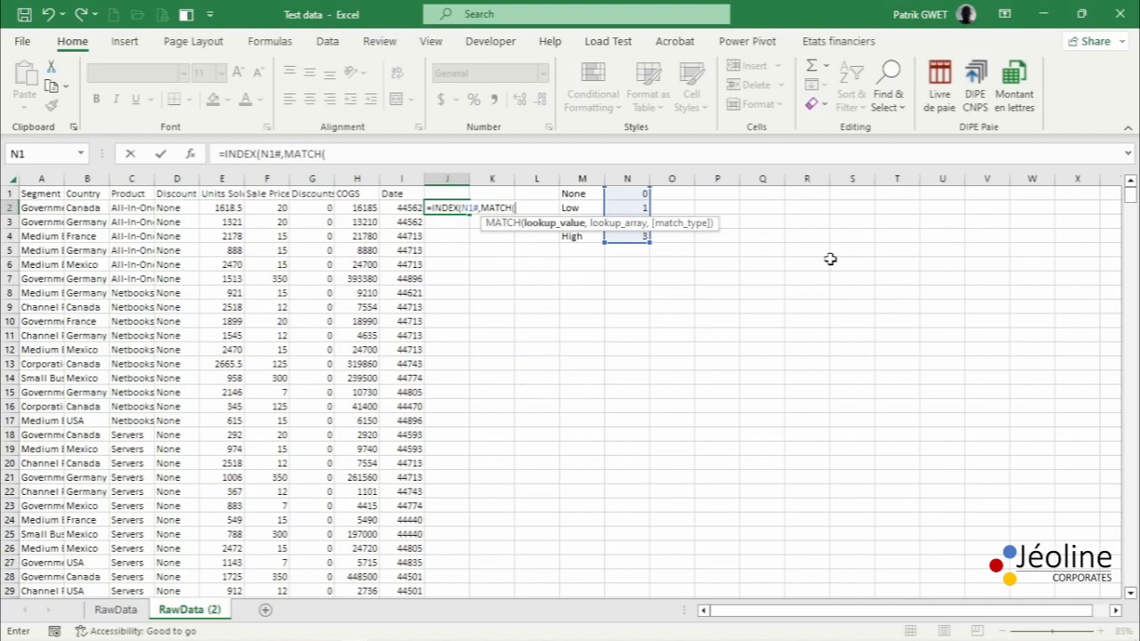
click(172, 208)
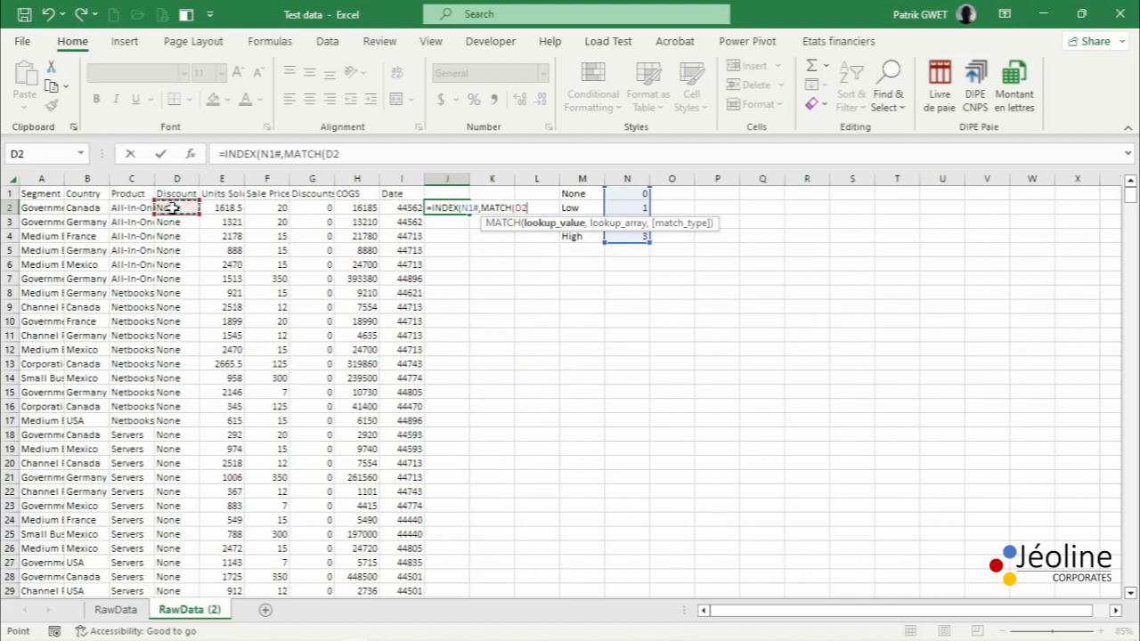
key(ctrl+shift+Down)
text(,)
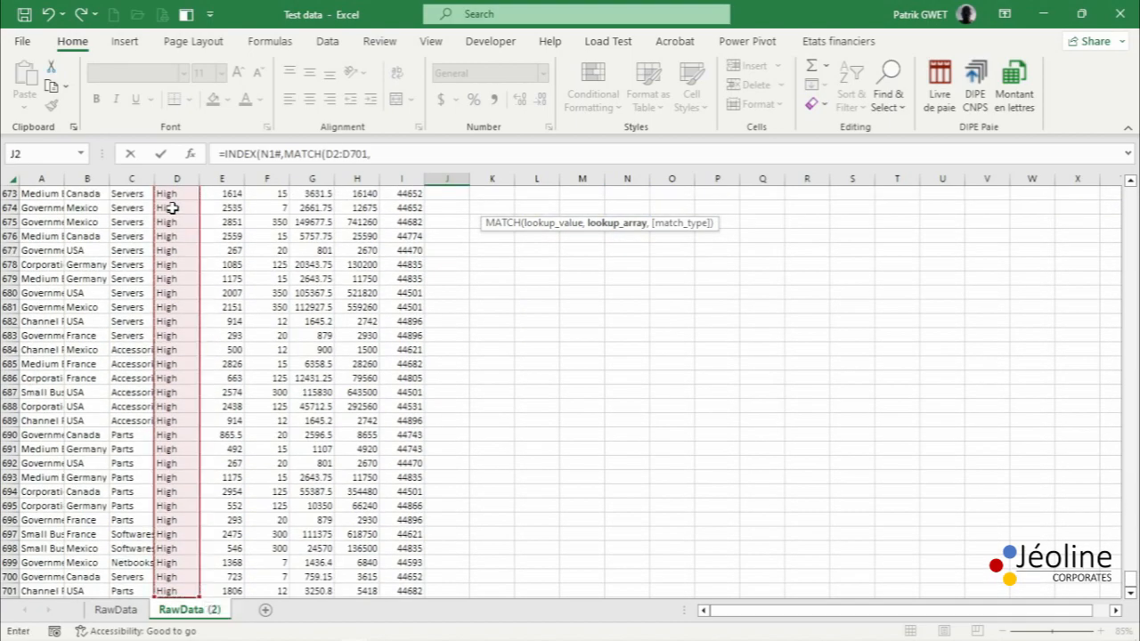
key(ctrl+Home)
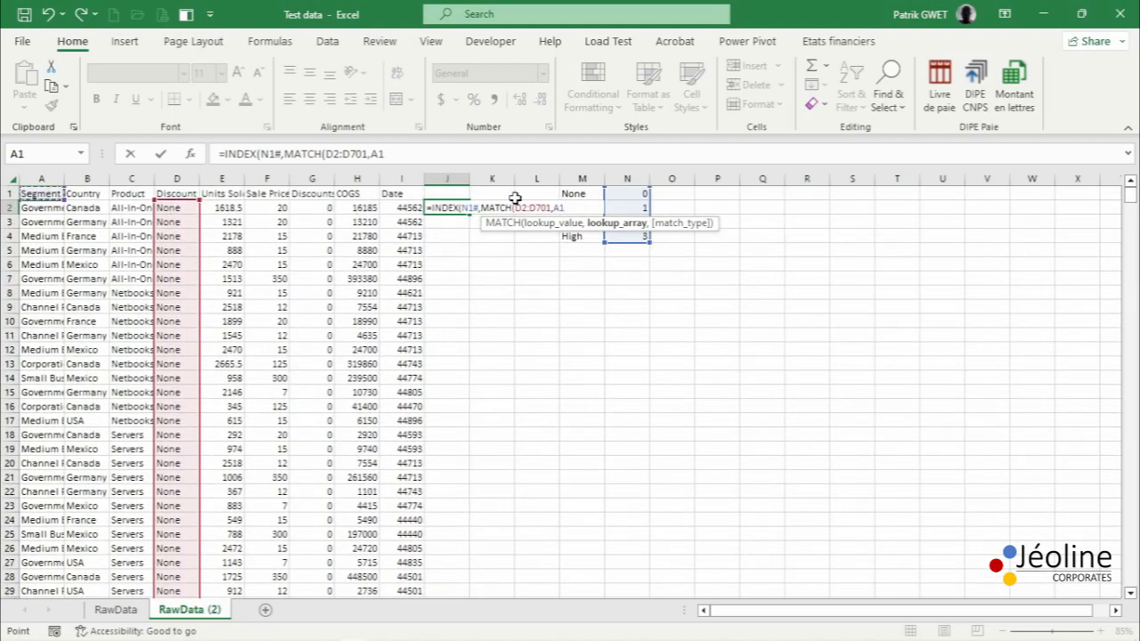
click(573, 195)
text(#)
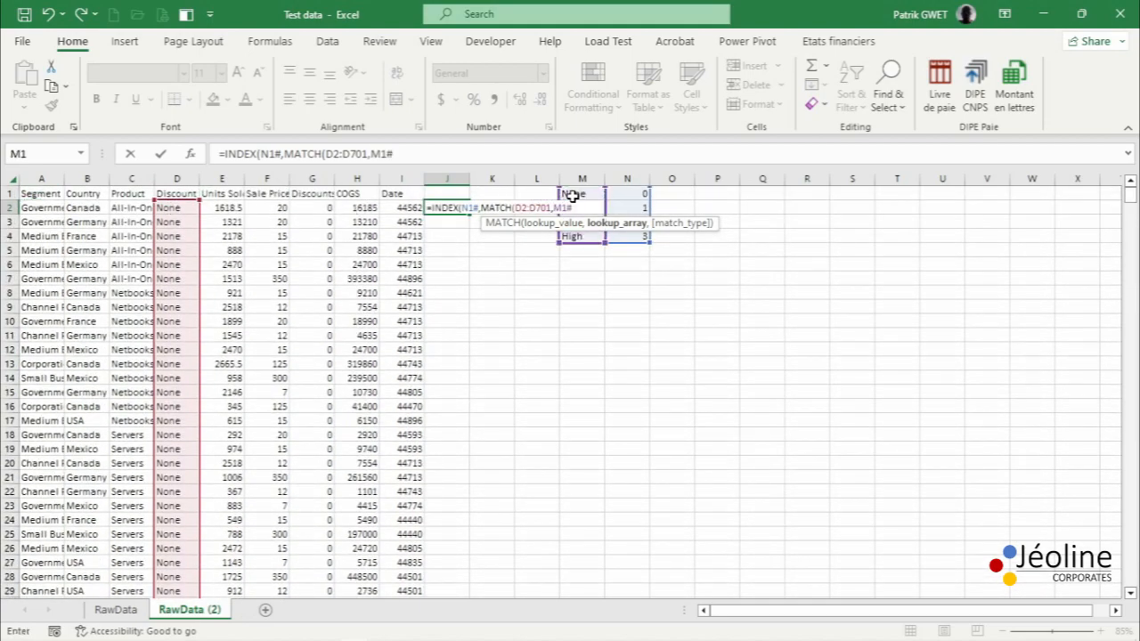
text(,)
key(Down)
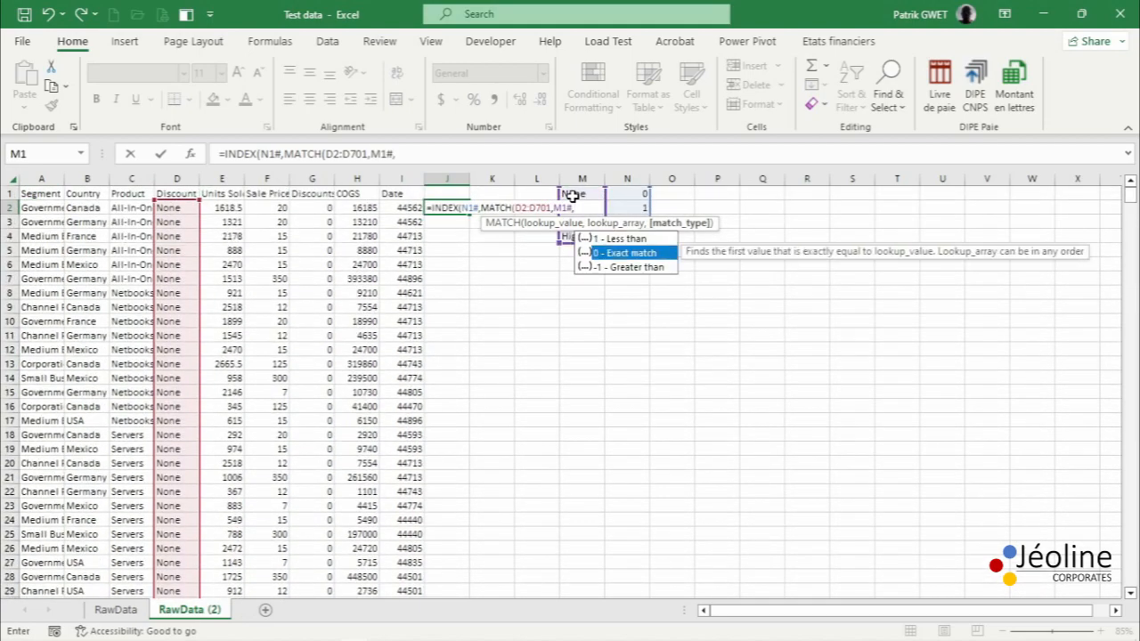
key(Tab)
text()))
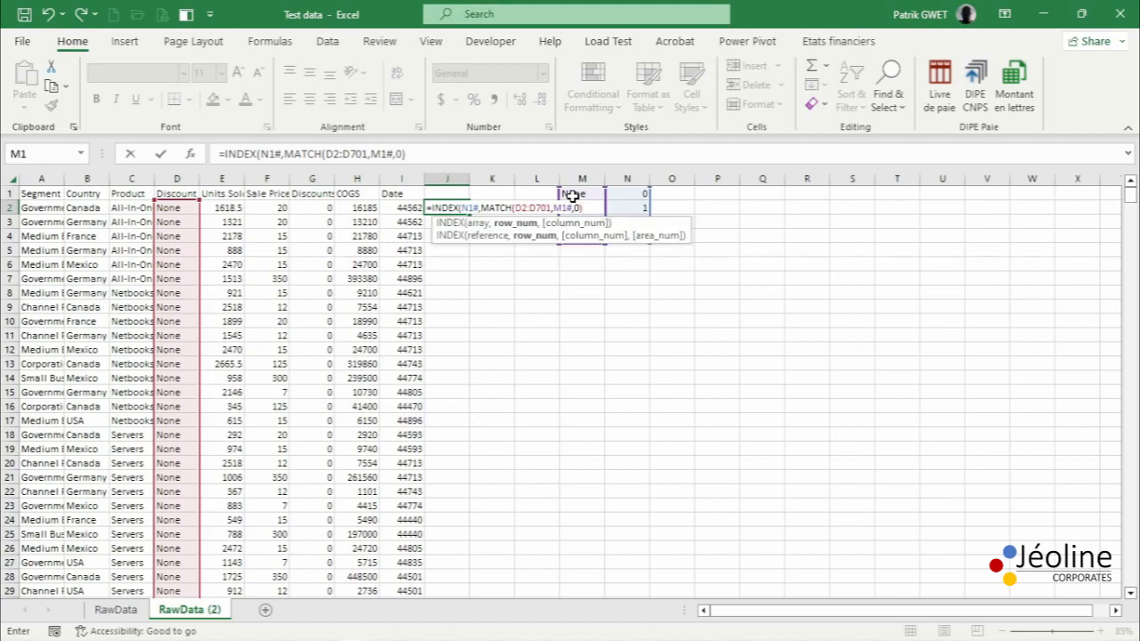
key(Return)
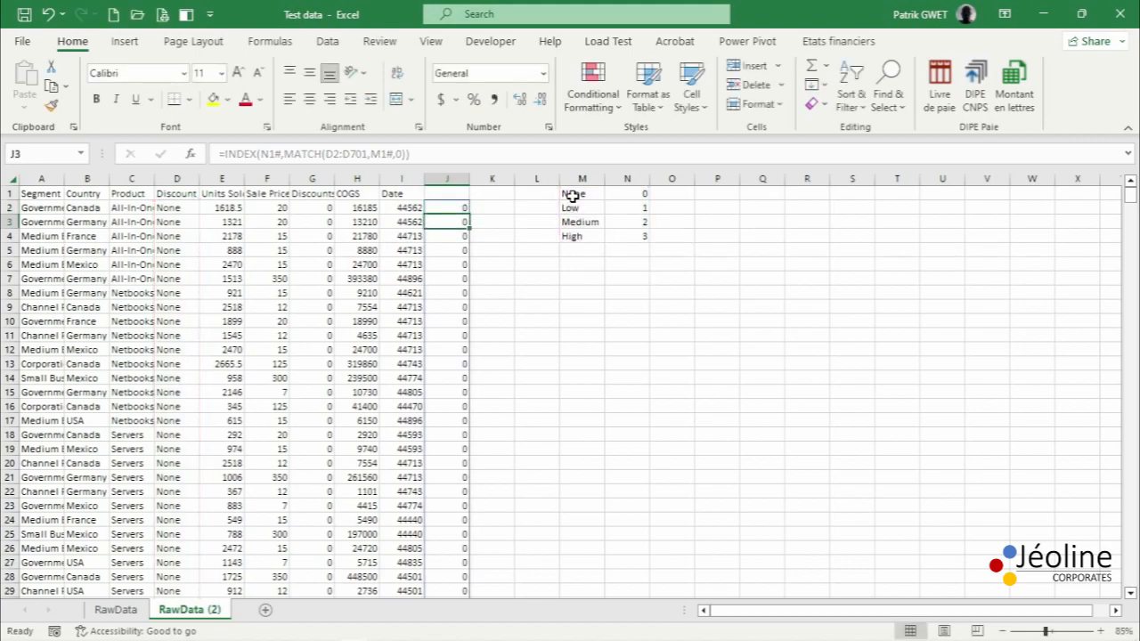
click(458, 207)
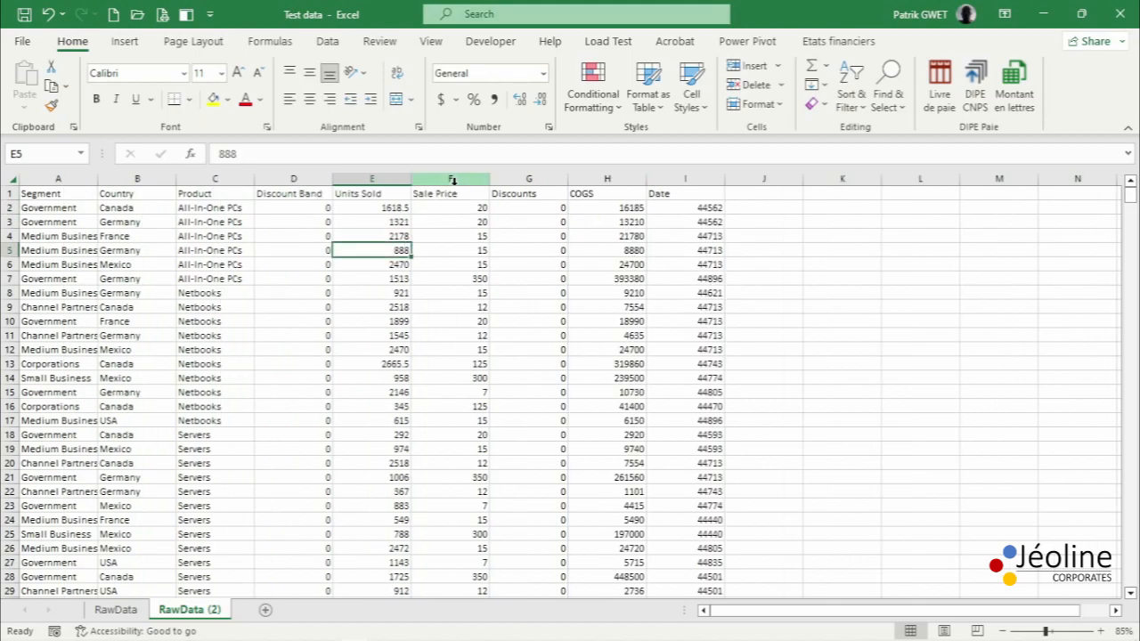
- Insert a new column before Discounts and title it Gross Sales
right_click(527, 179)
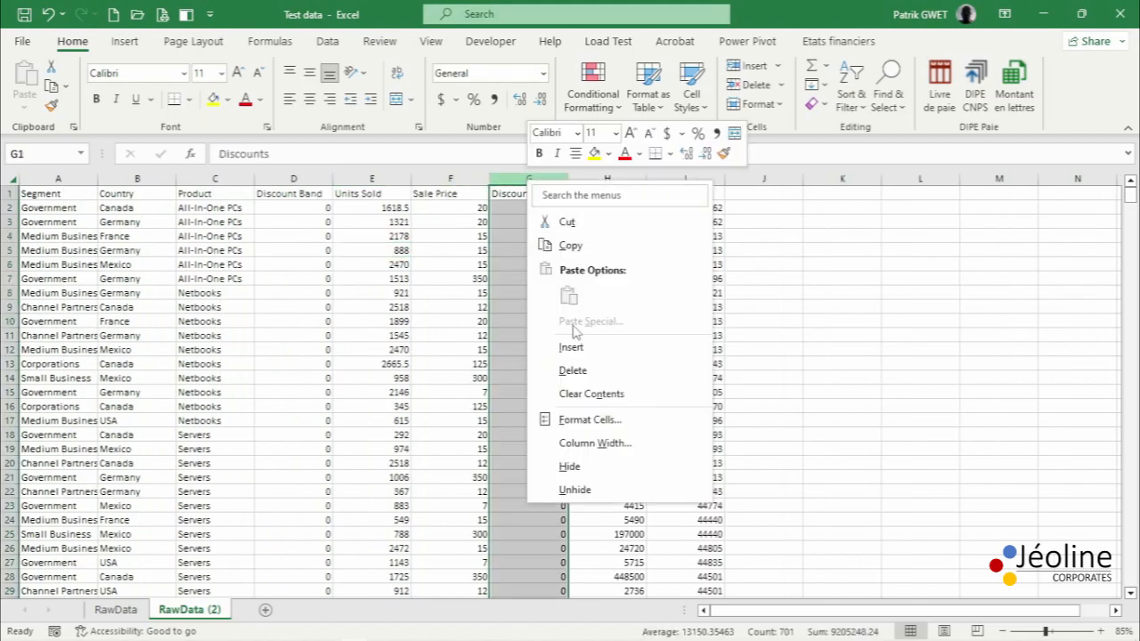
click(571, 347)
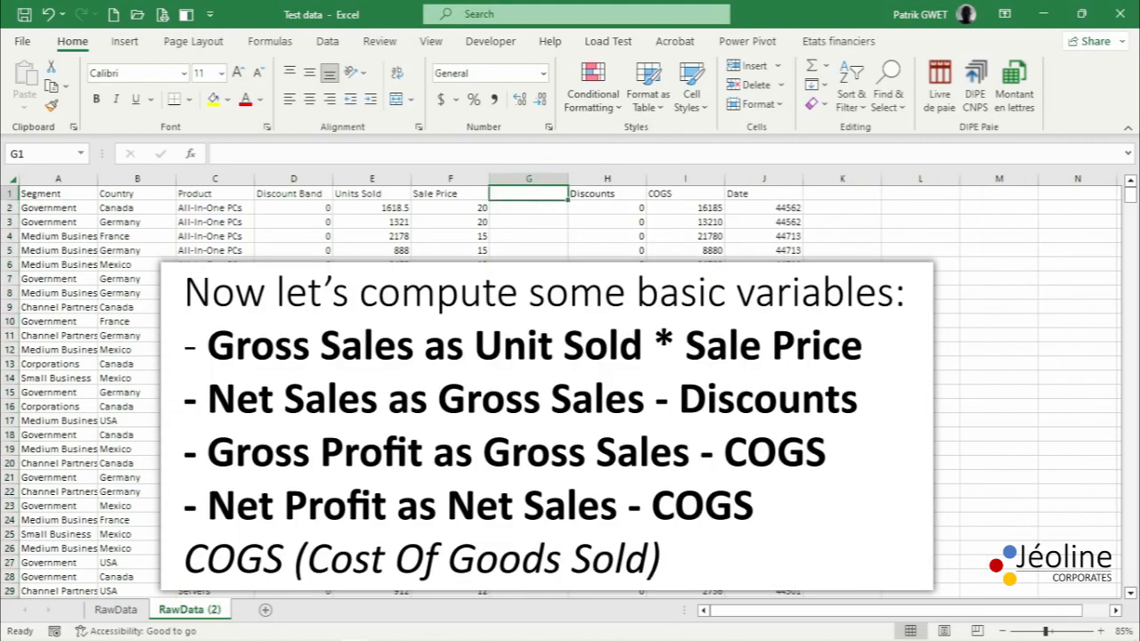
text(Gro)
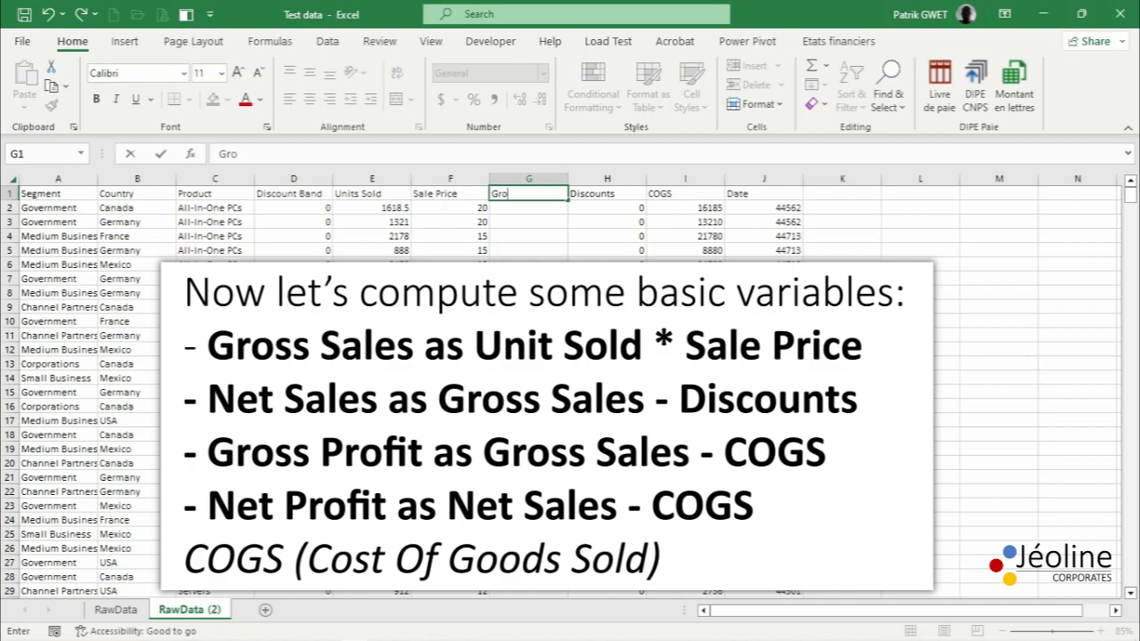
text(ss Sales)
key(Return)
- Compute Gross Sales as units sold times sale price by entering =E2:E701*F2:F701 in G2
text(=)
key(Left)
key(Left)
key(ctrl+shift+Down)
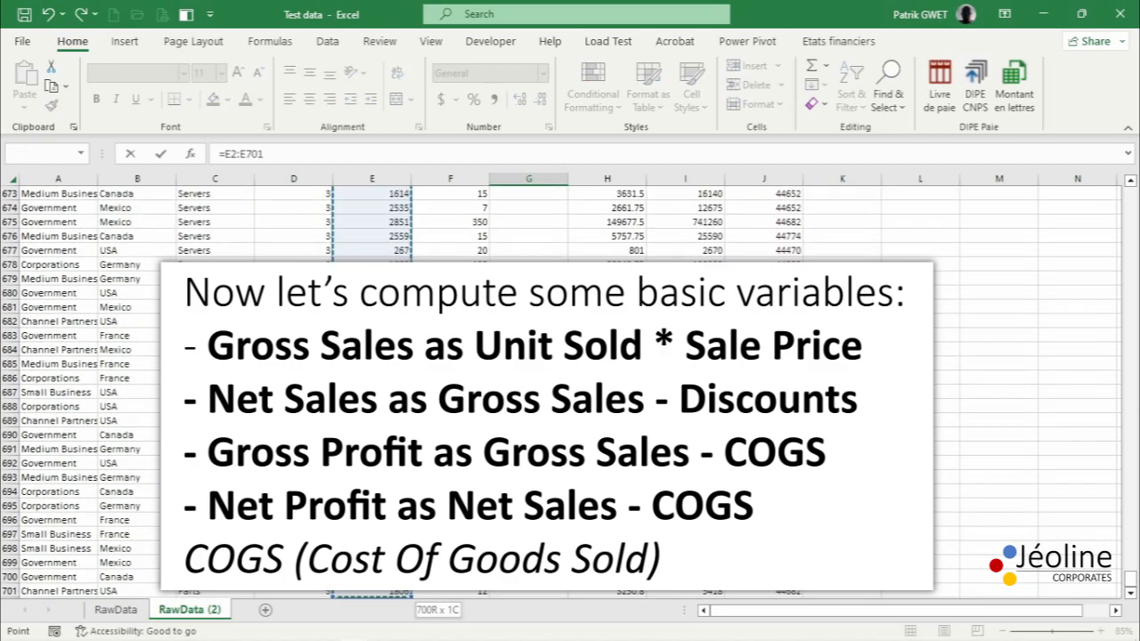
text(*)
key(Left)
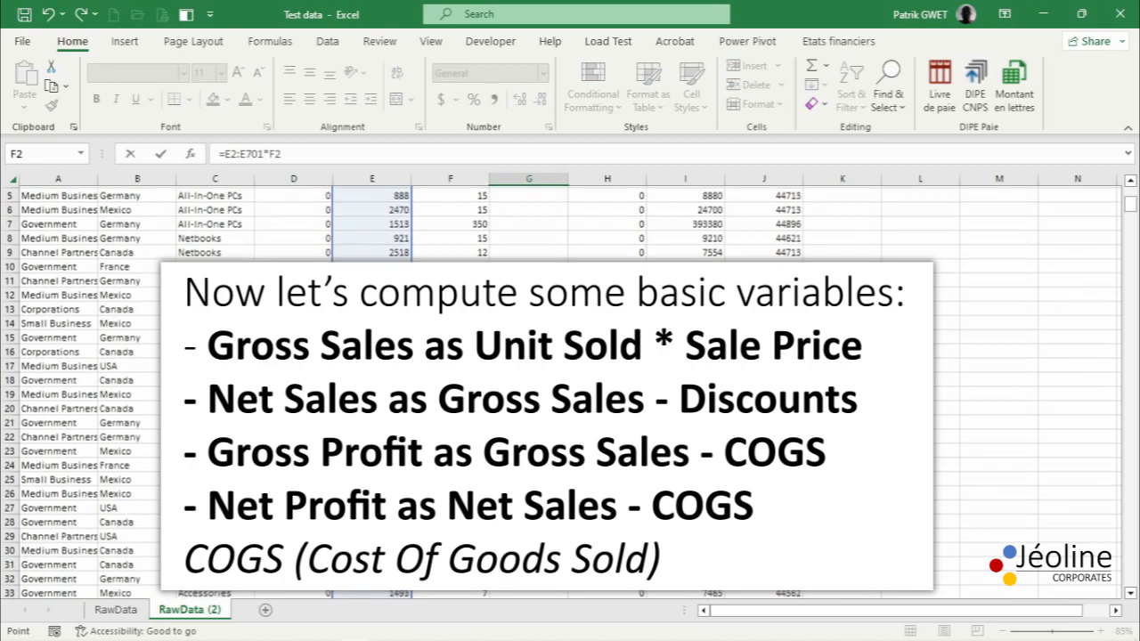
key(ctrl+shift+Down)
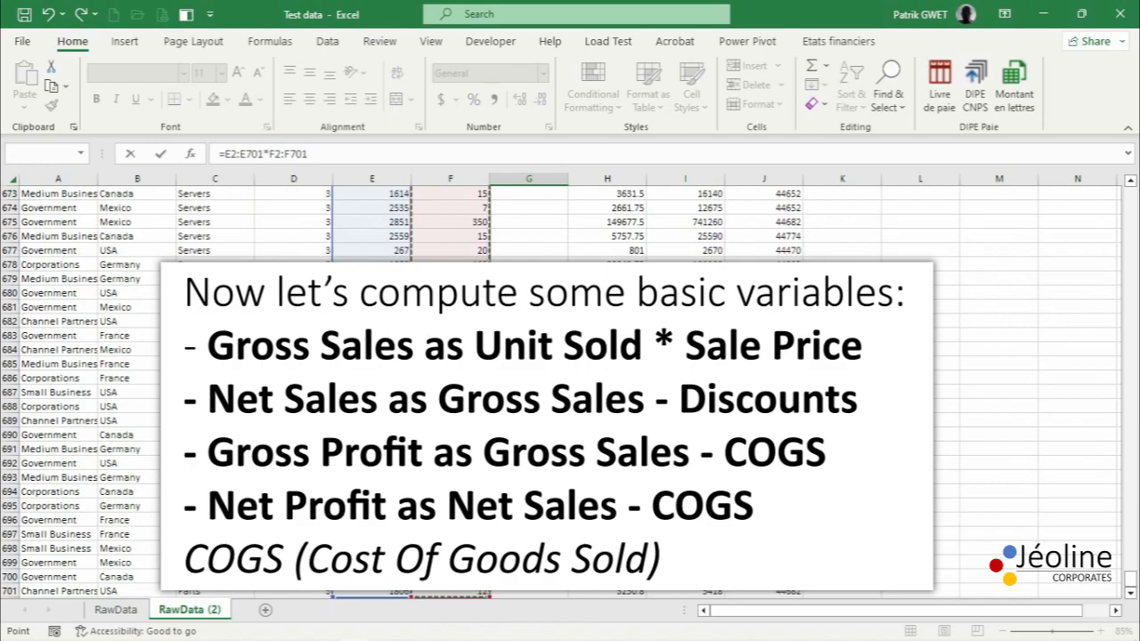
key(Return)
key(Up)
key(Up)
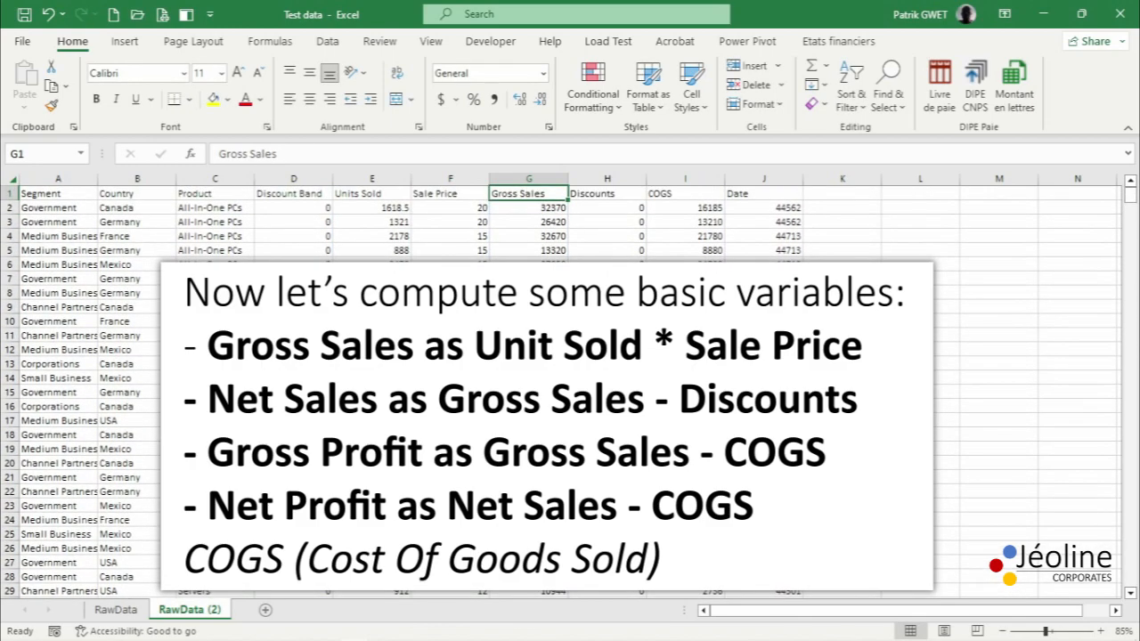
- Insert a new column before COGS and title it Net Sales
click(685, 179)
right_click(685, 180)
click(726, 343)
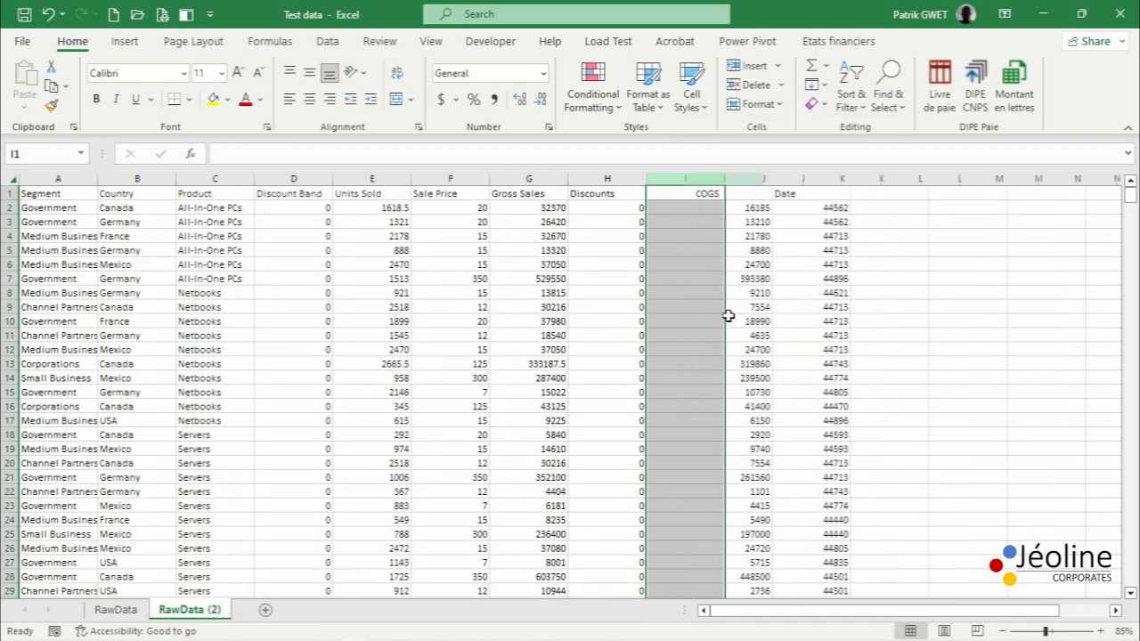
click(691, 196)
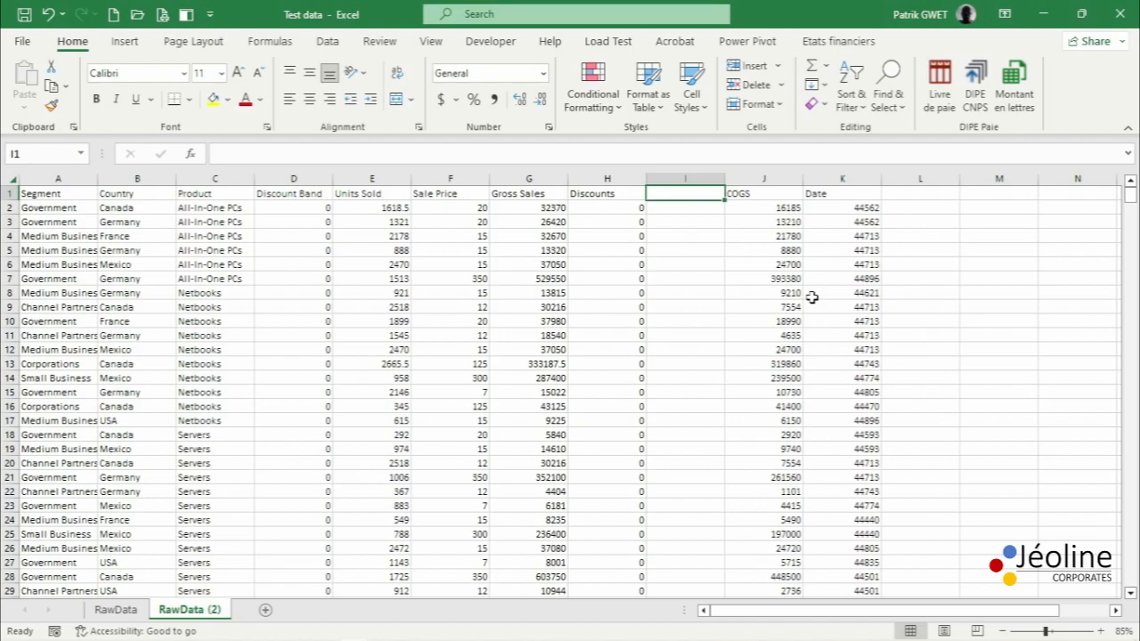
text(Net S)
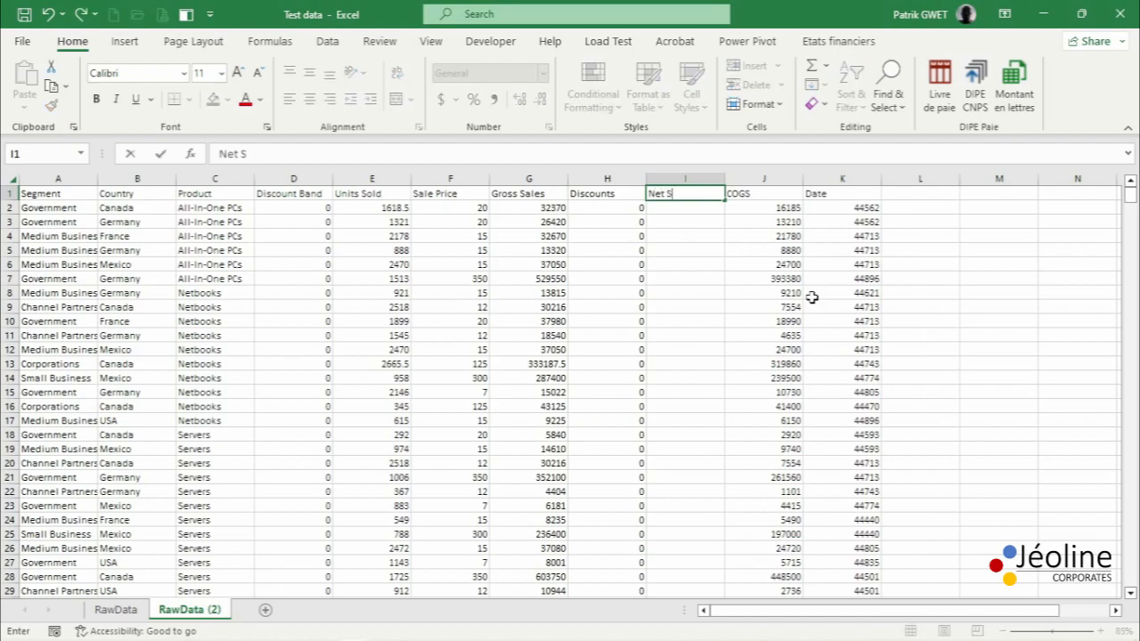
text(ales)
key(Return)
- Compute Net Sales as gross sales minus discounts by entering =G2#-H2:H701 in I2
text(=)
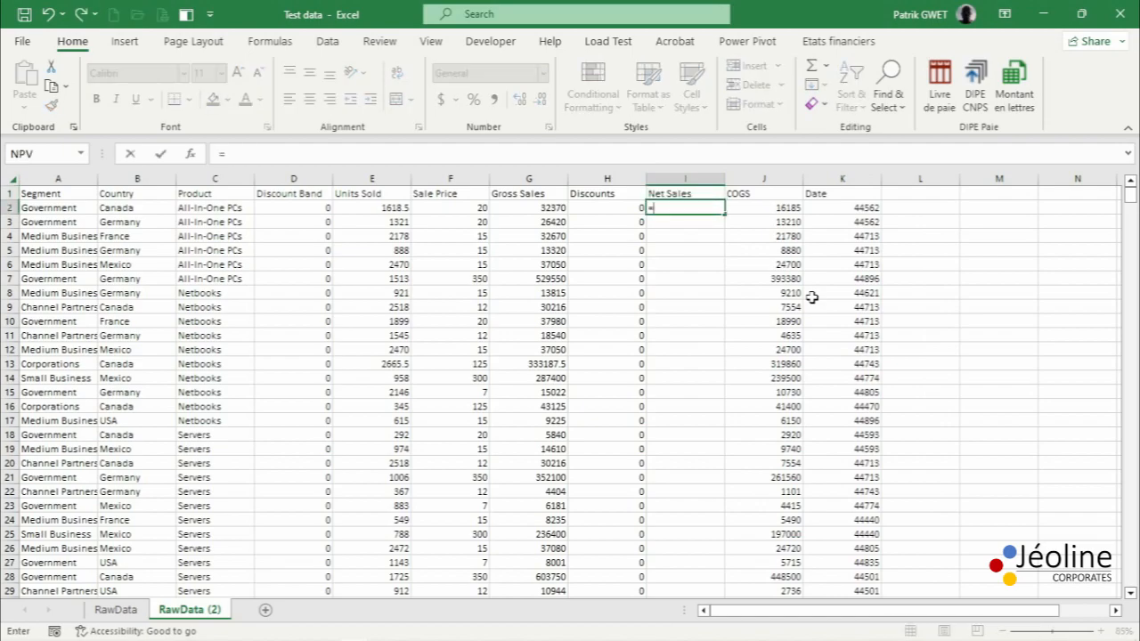
key(Left)
key(Left)
text(#)
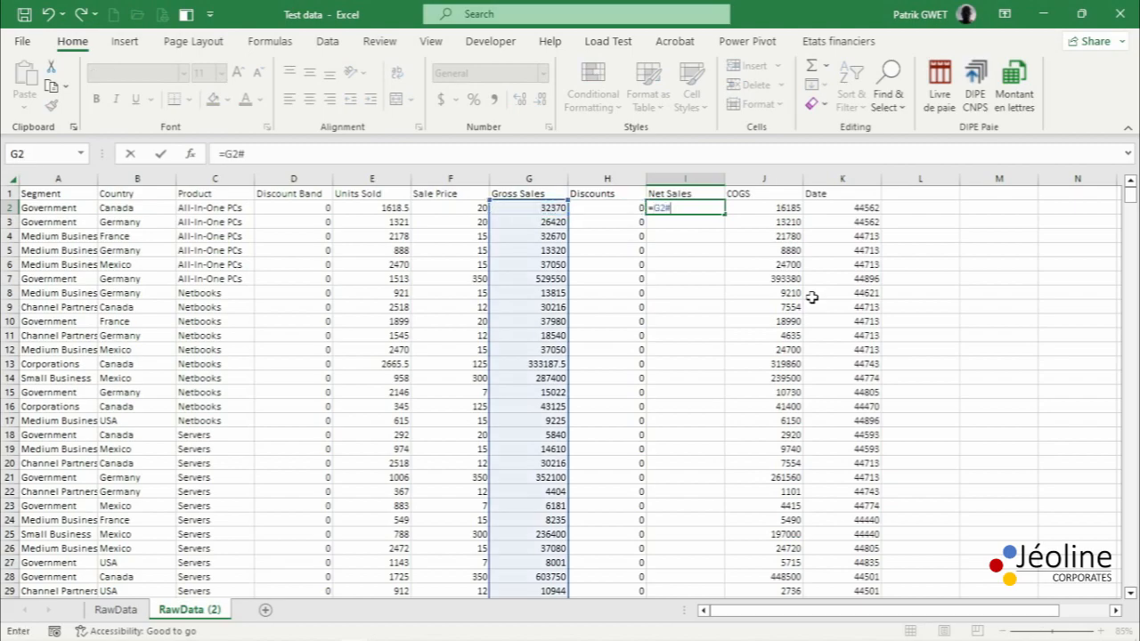
text(-)
key(Left)
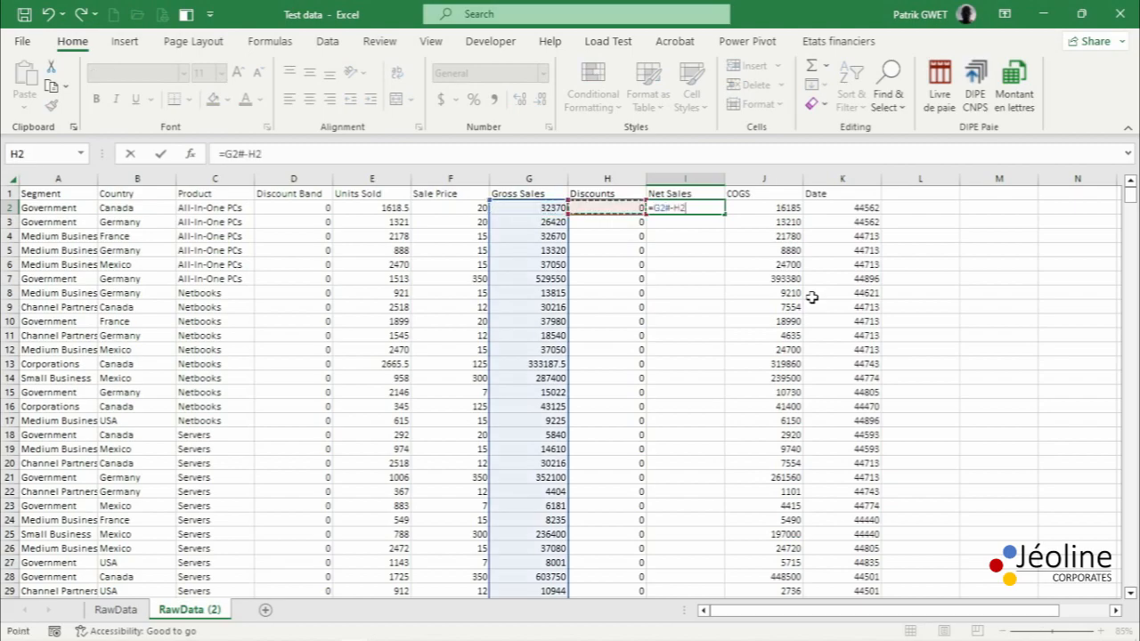
key(ctrl+shift+Down)
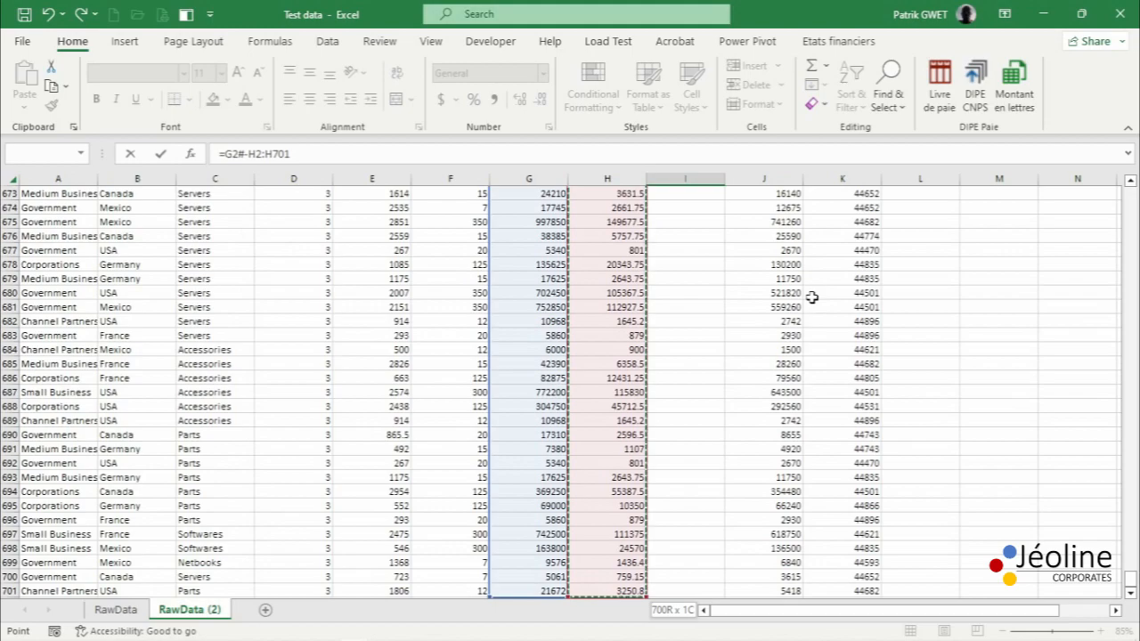
key(Return)
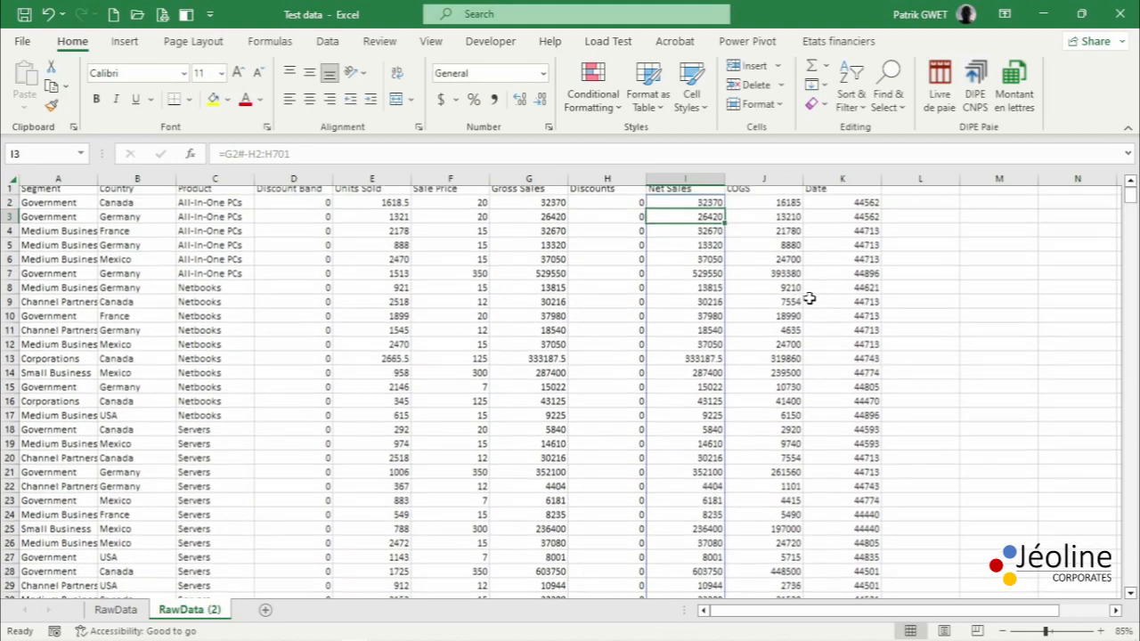
- Insert a new column before Date and title it Gross Profit
right_click(827, 178)
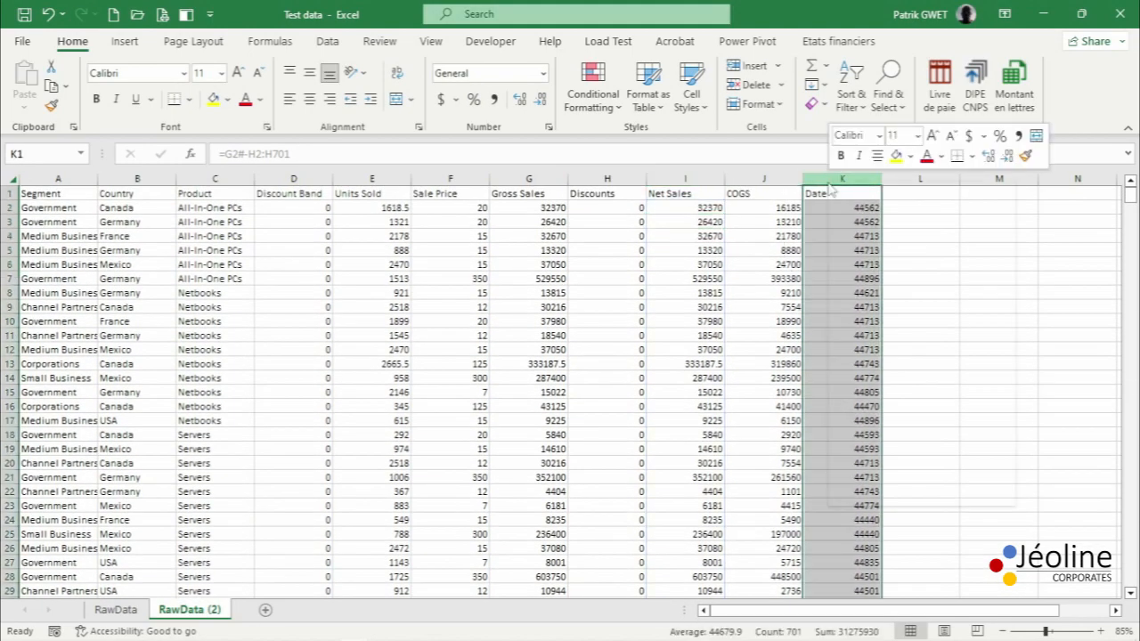
click(860, 348)
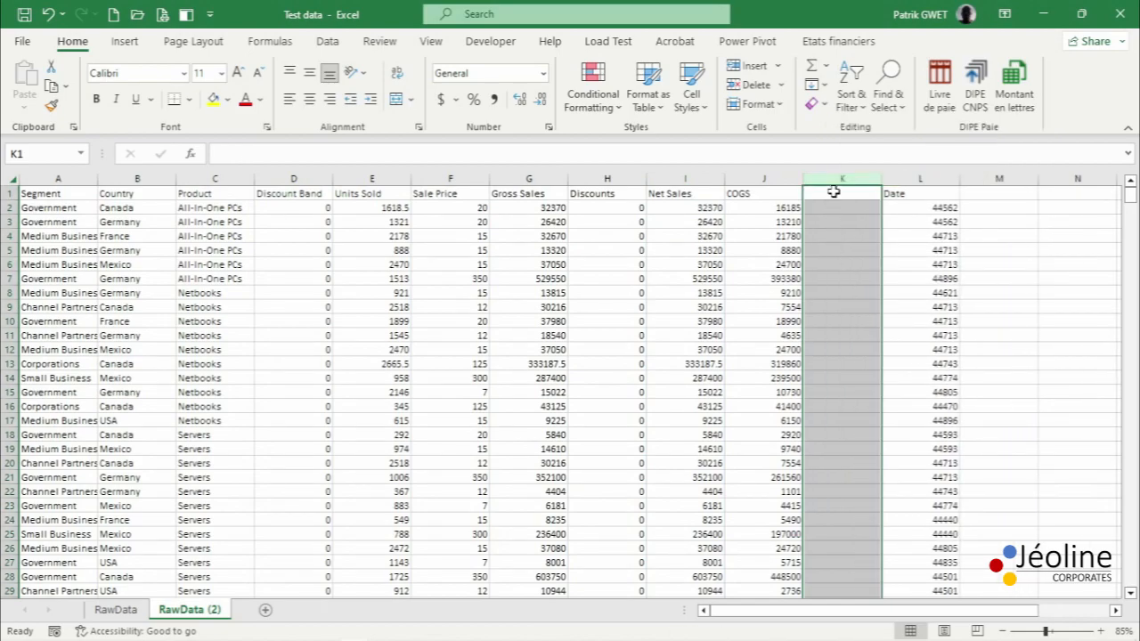
click(833, 191)
text(Gross Profit)
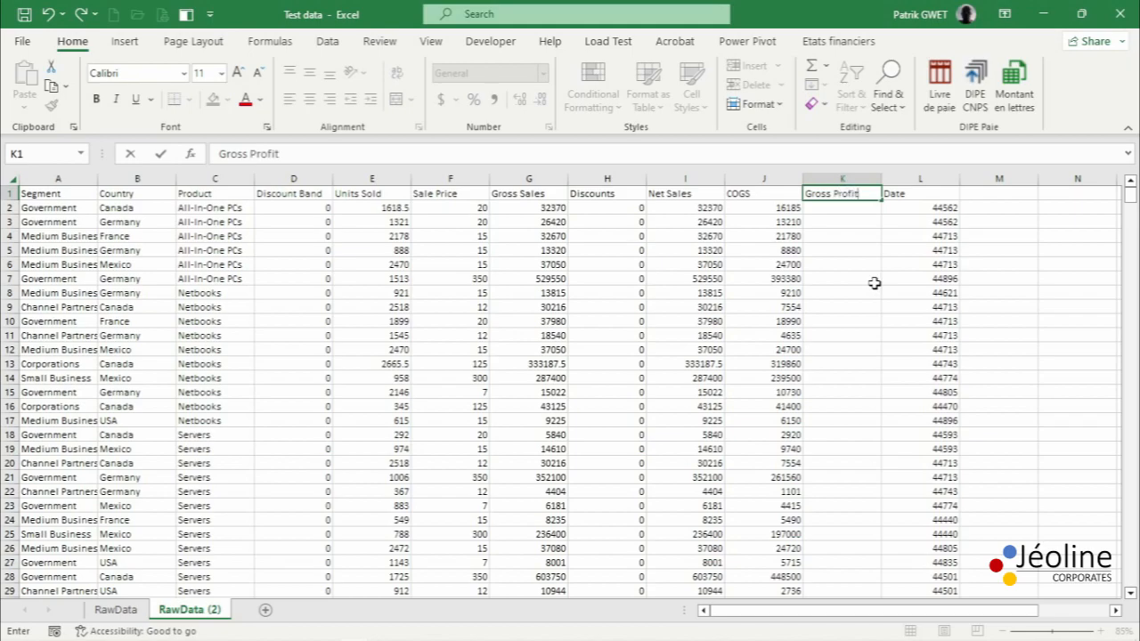
key(Return)
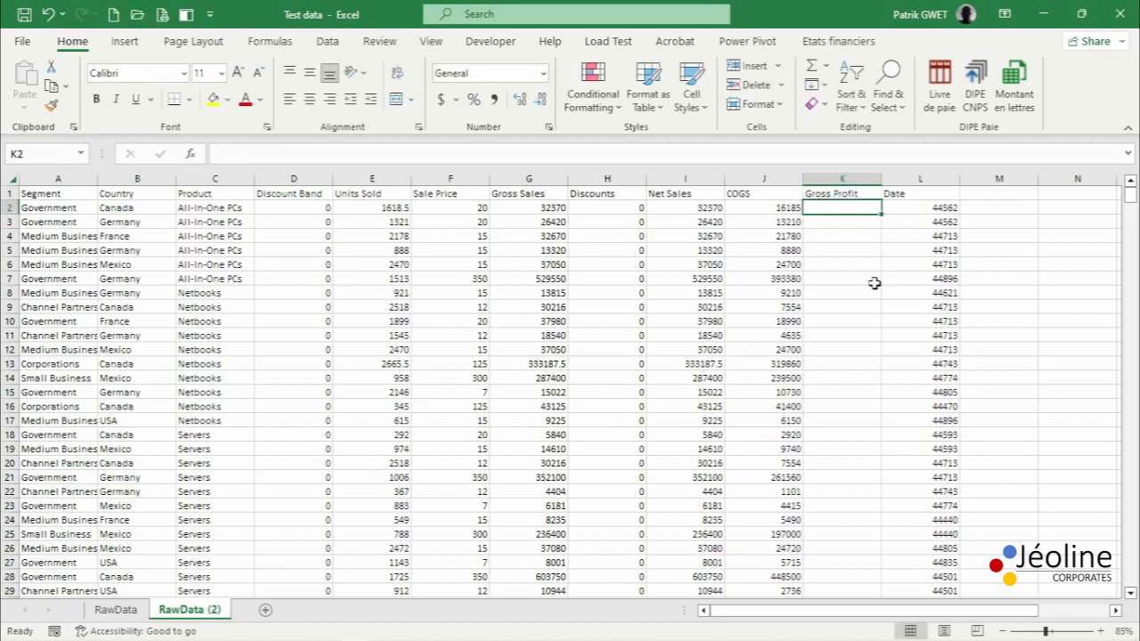
- Compute Gross Profit as gross sales minus COGS by entering =G2#-J2:J701 in K2
text(=)
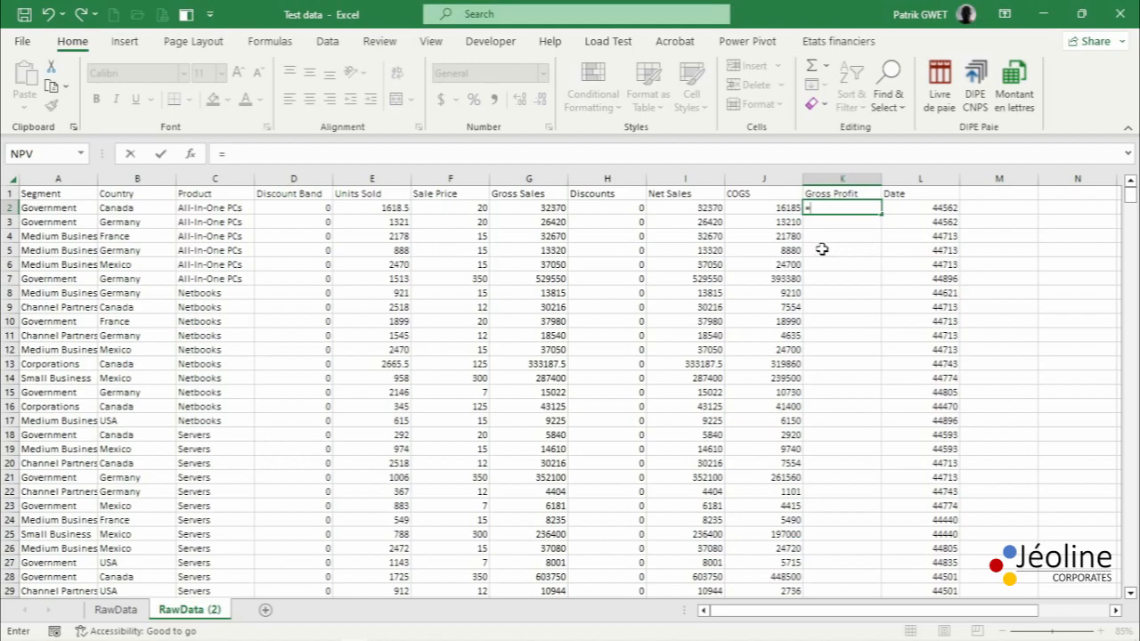
click(553, 209)
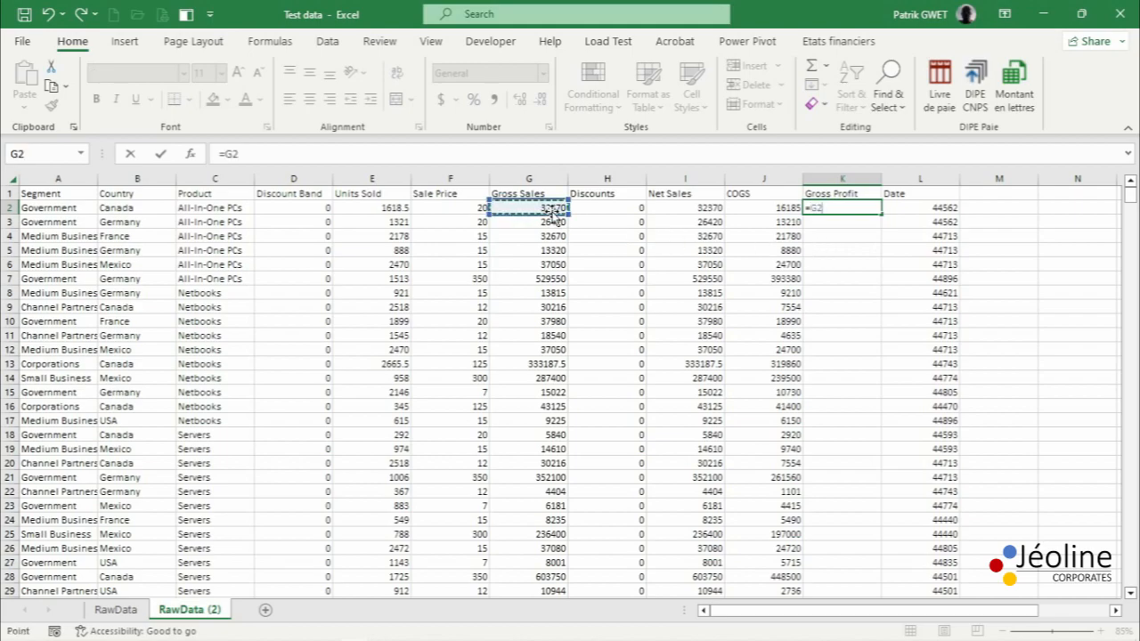
text(#-)
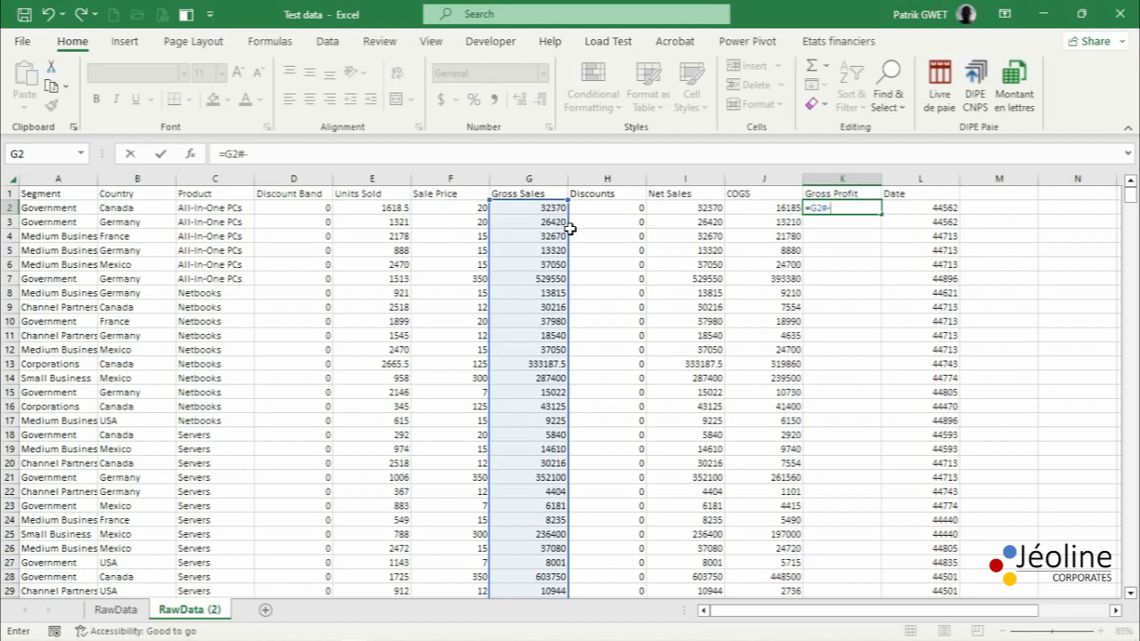
click(765, 207)
key(ctrl+shift+Down)
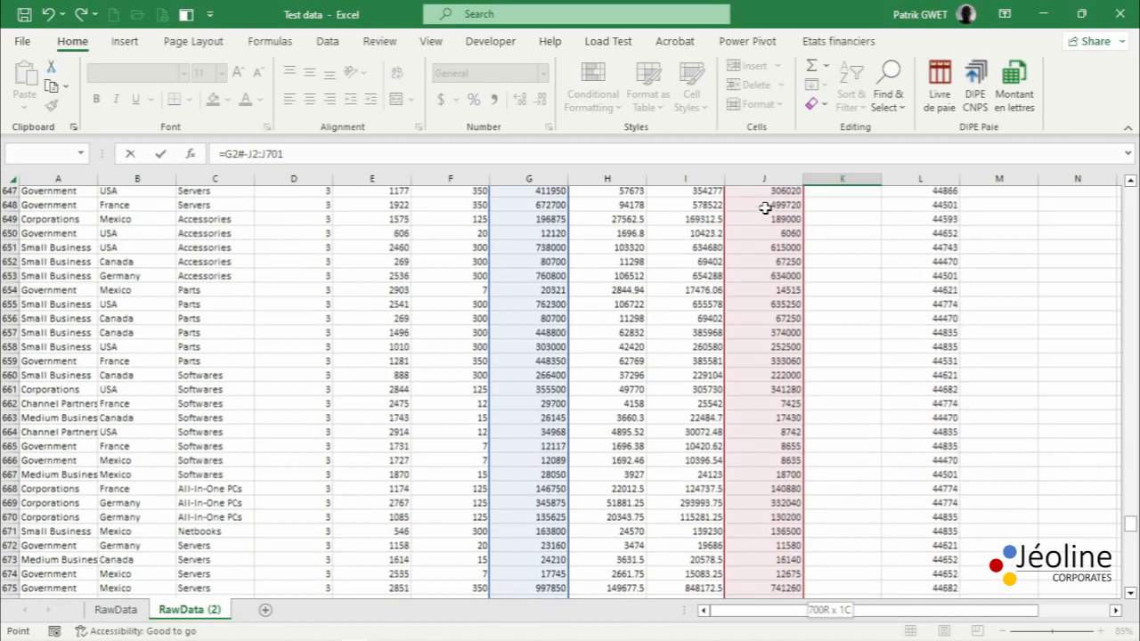
key(Return)
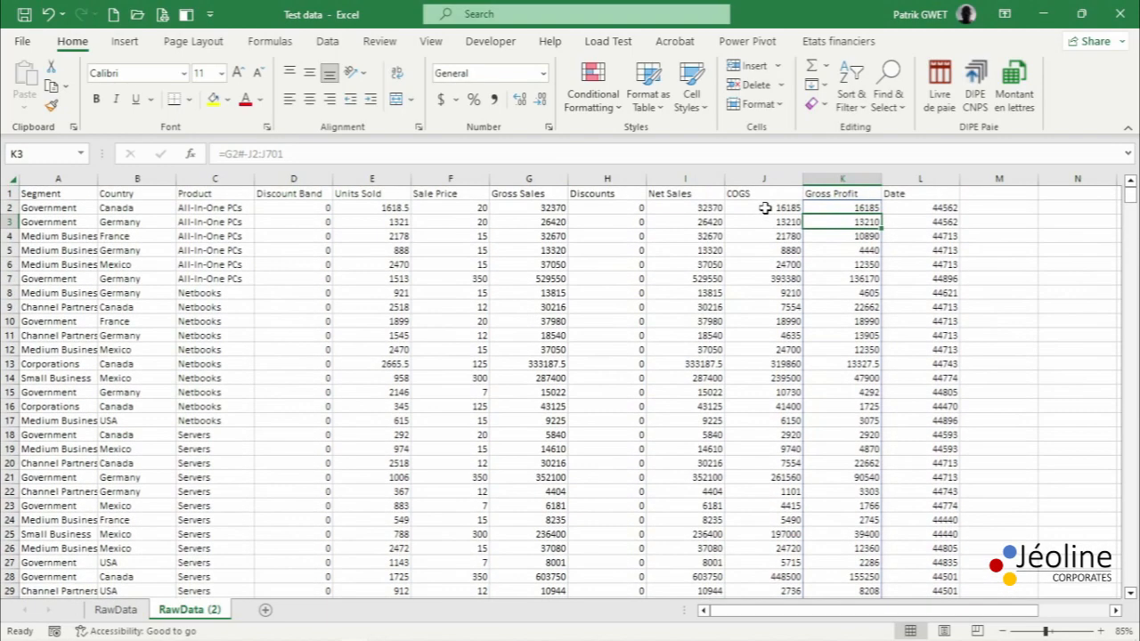
- Insert a new column before Date and title it Net Profit
right_click(941, 182)
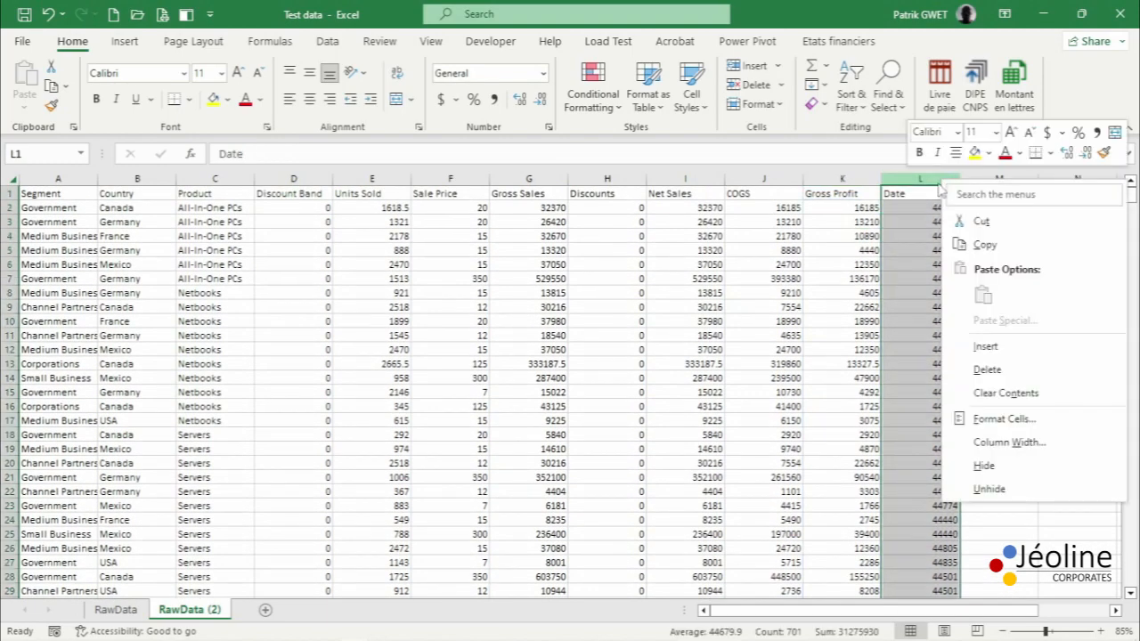
click(986, 347)
click(917, 194)
text(Net)
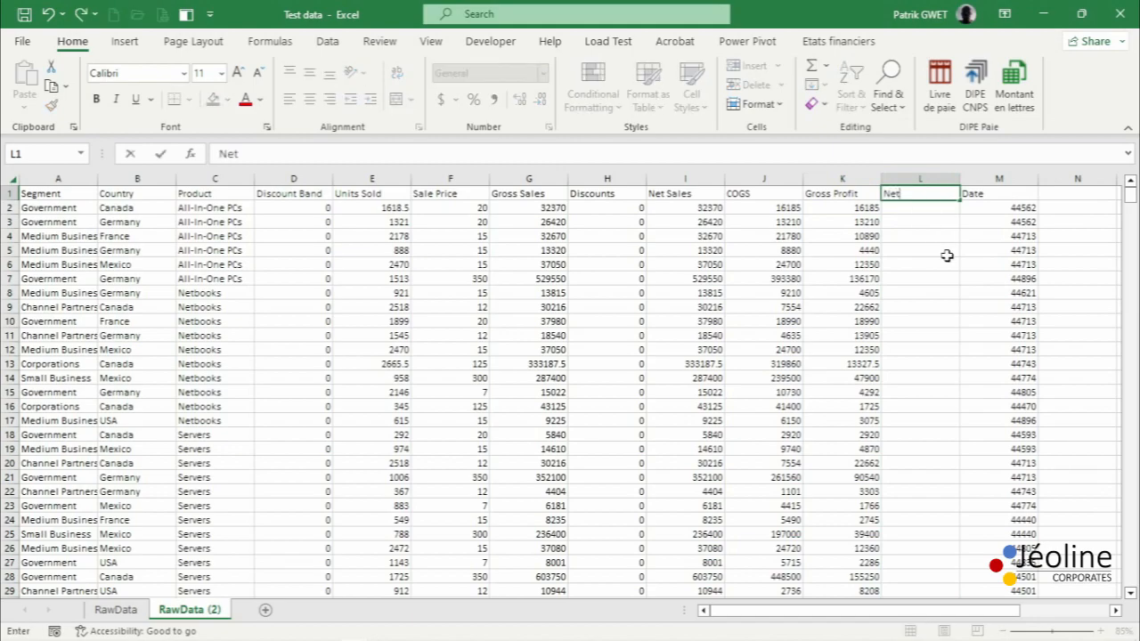
text( Profit)
key(Return)
- Compute Net Profit as net sales minus COGS by entering =I2#-J2:J701 in L2
text(=)
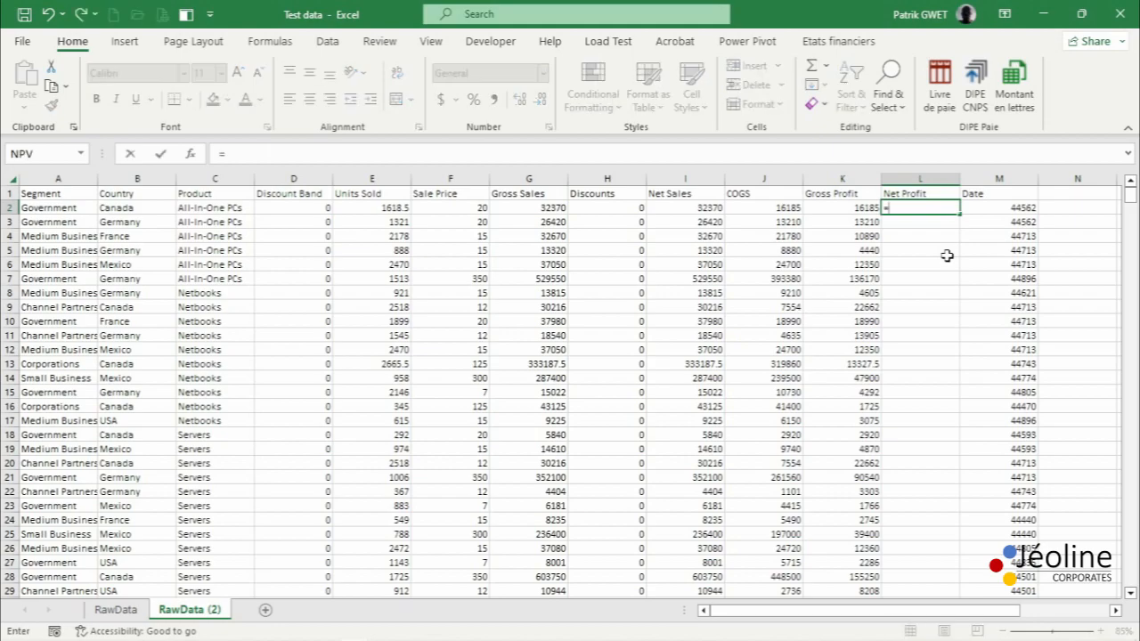
click(700, 207)
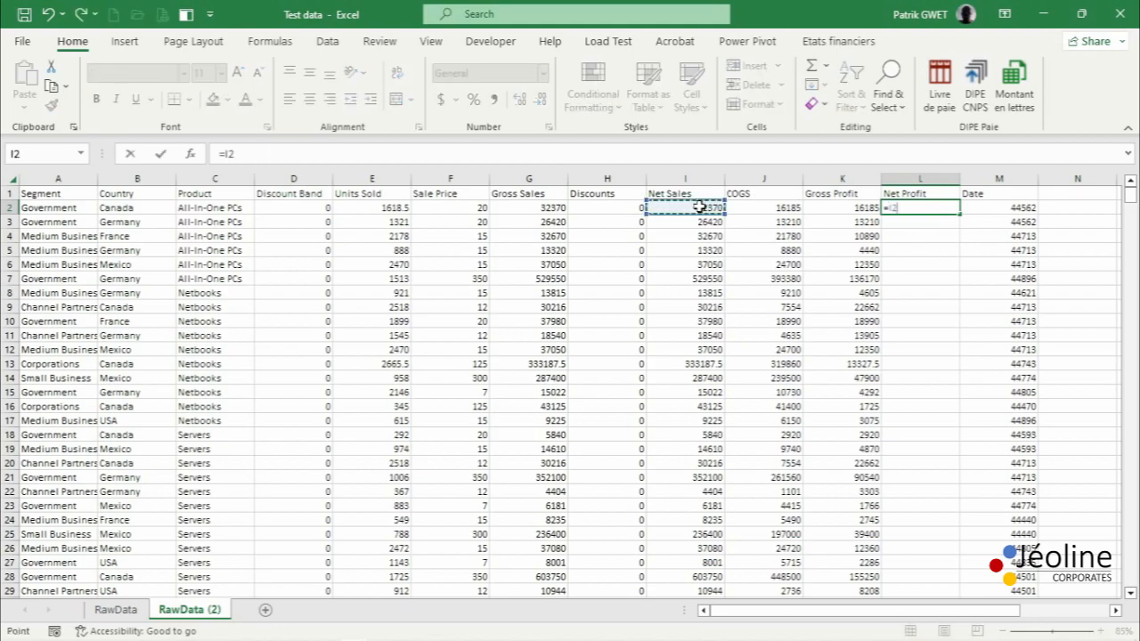
text(-)
click(761, 208)
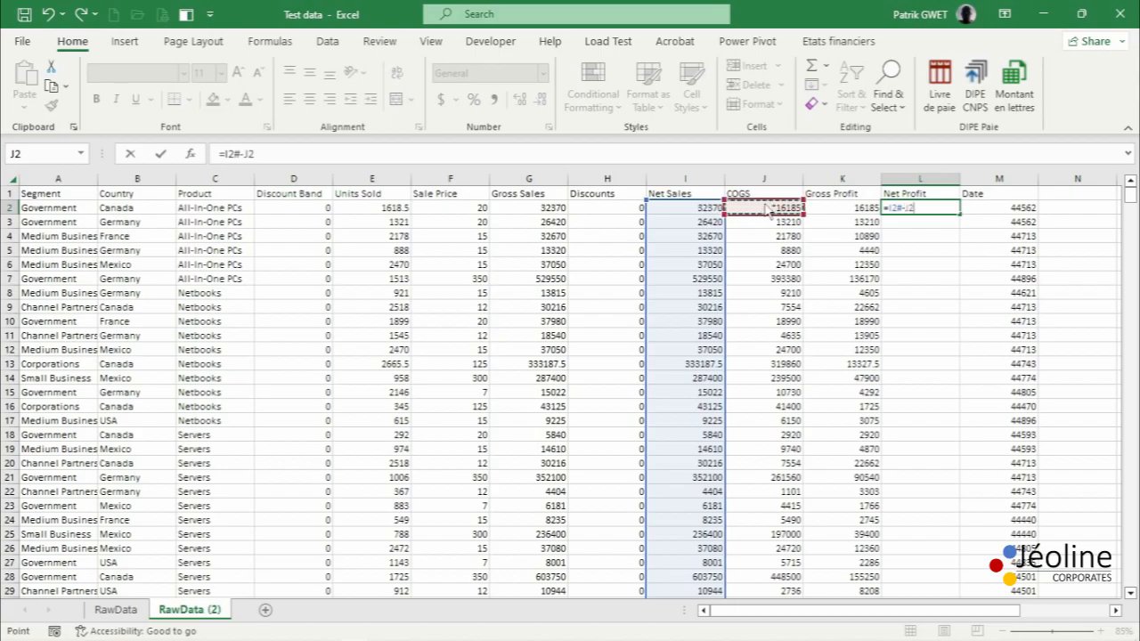
key(ctrl+shift+Down)
key(Return)
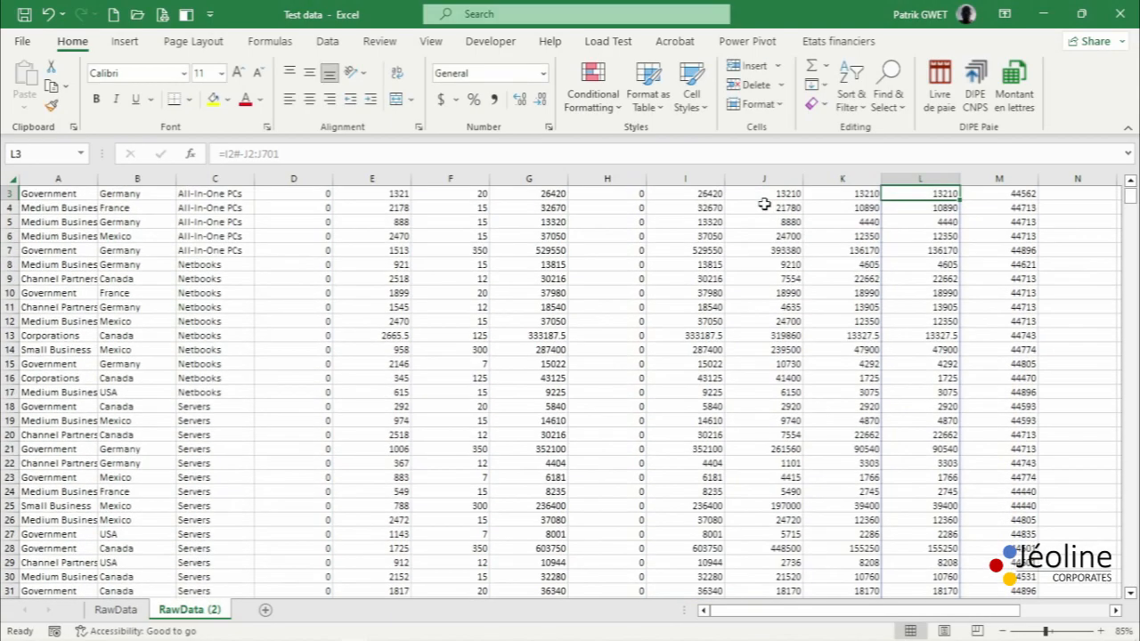
- Title the empty column after Date, at N1, as Month
scroll(765, 204, up, 1)
click(1061, 194)
text(M)
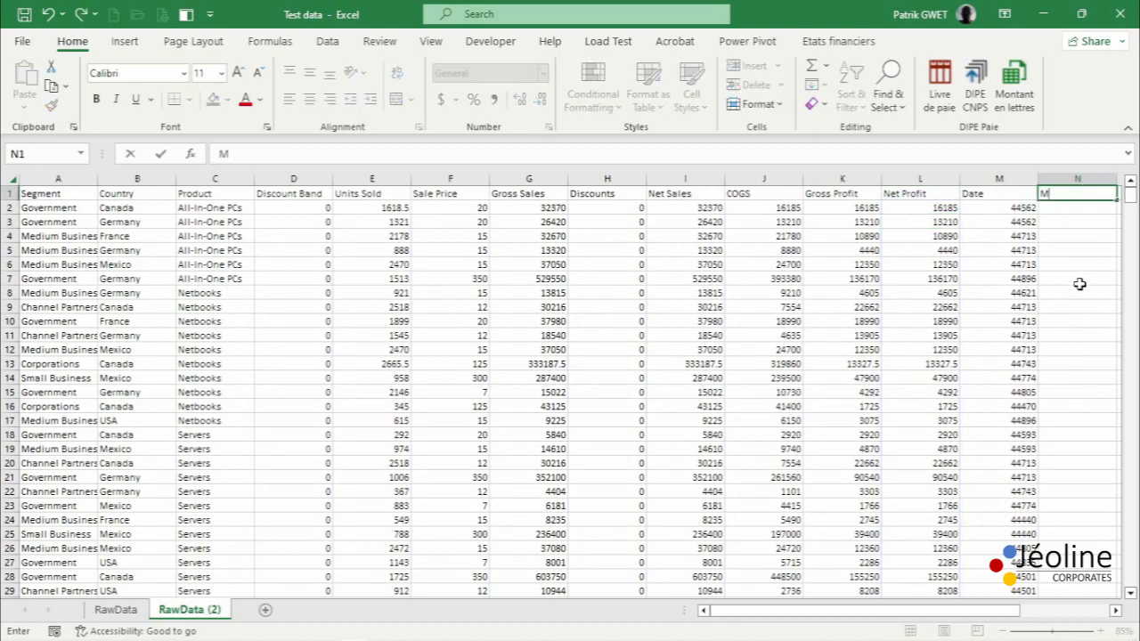
text(onth)
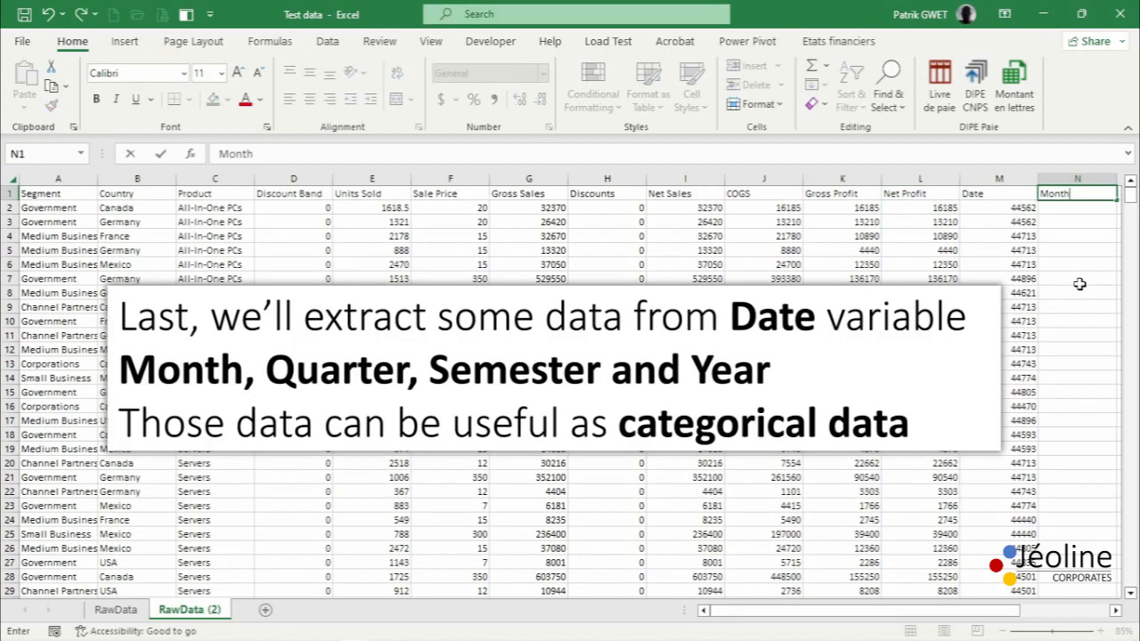
key(Return)
- Extract the month number from every date by entering =MONTH(M2:M701) in N2
text(=)
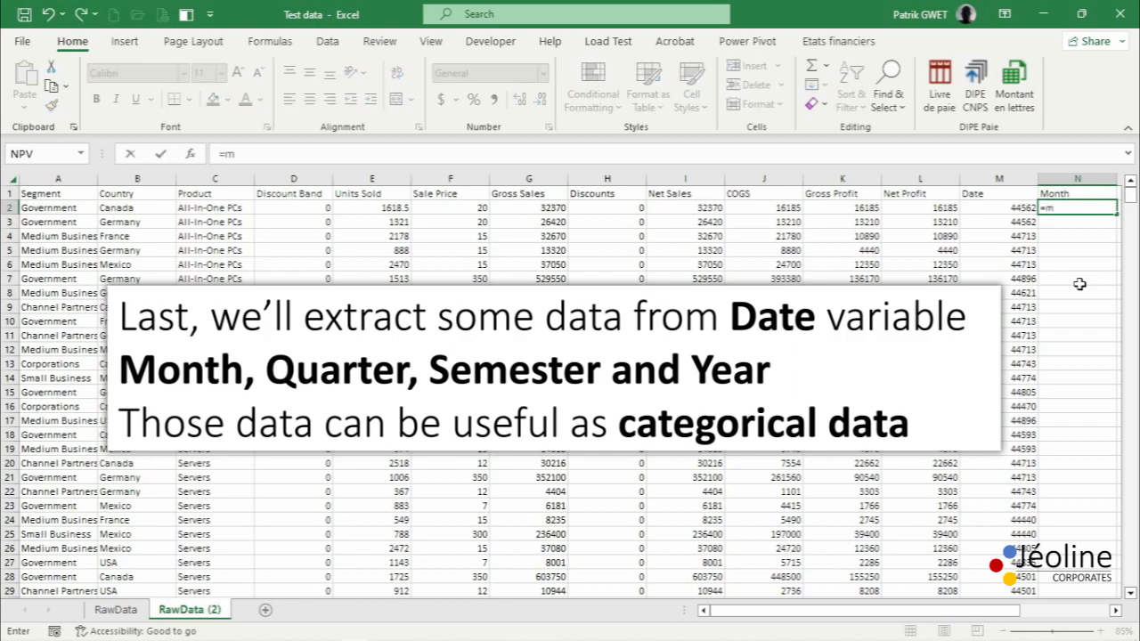
text(mon)
key(Tab)
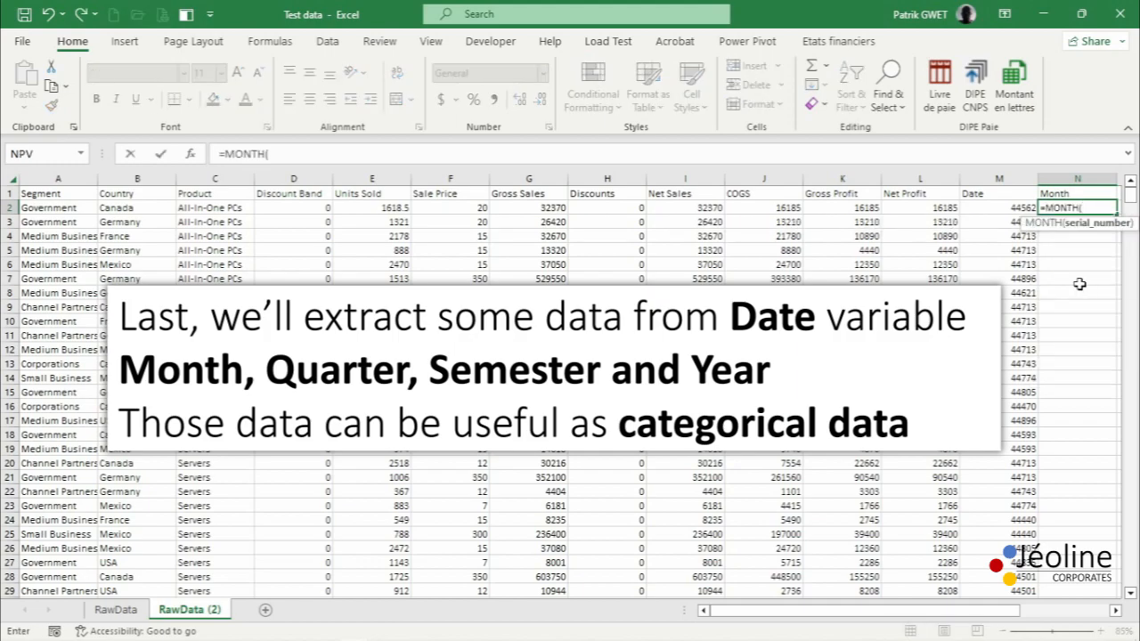
key(Left)
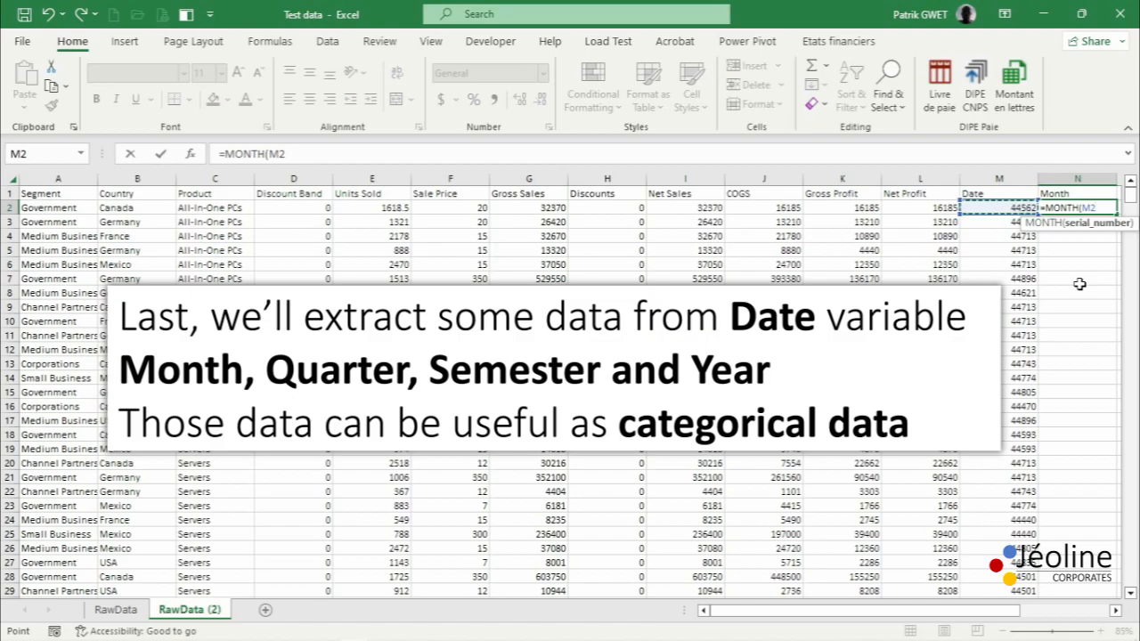
key(ctrl+shift+Down)
key(Return)
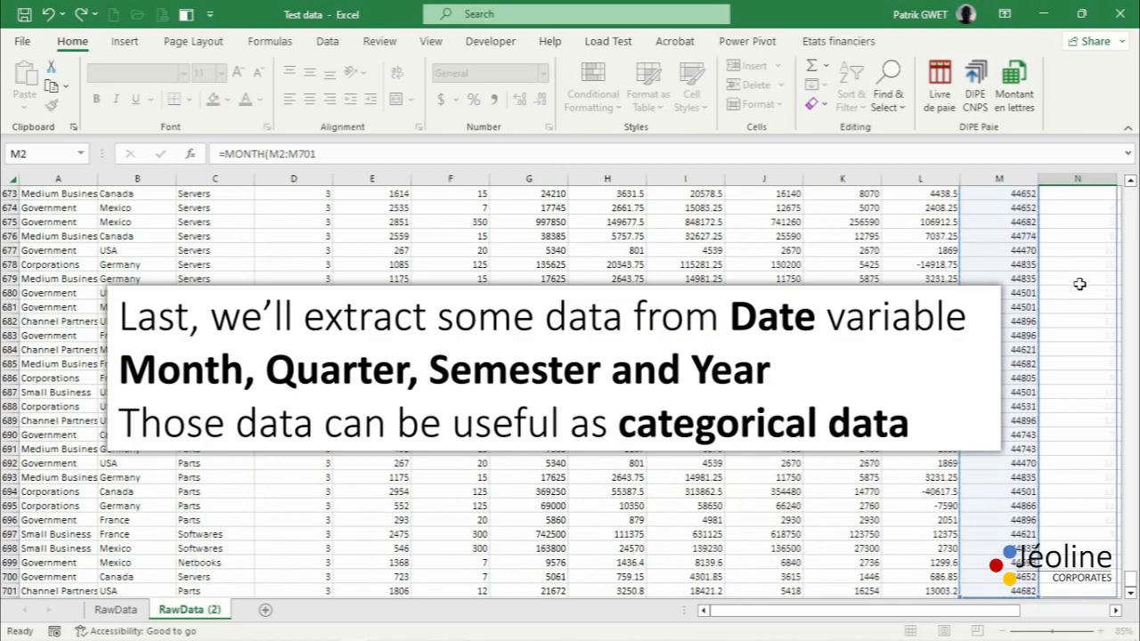
- Title the empty column after Month, at O1, as Quarter
scroll(1080, 283, up, 1)
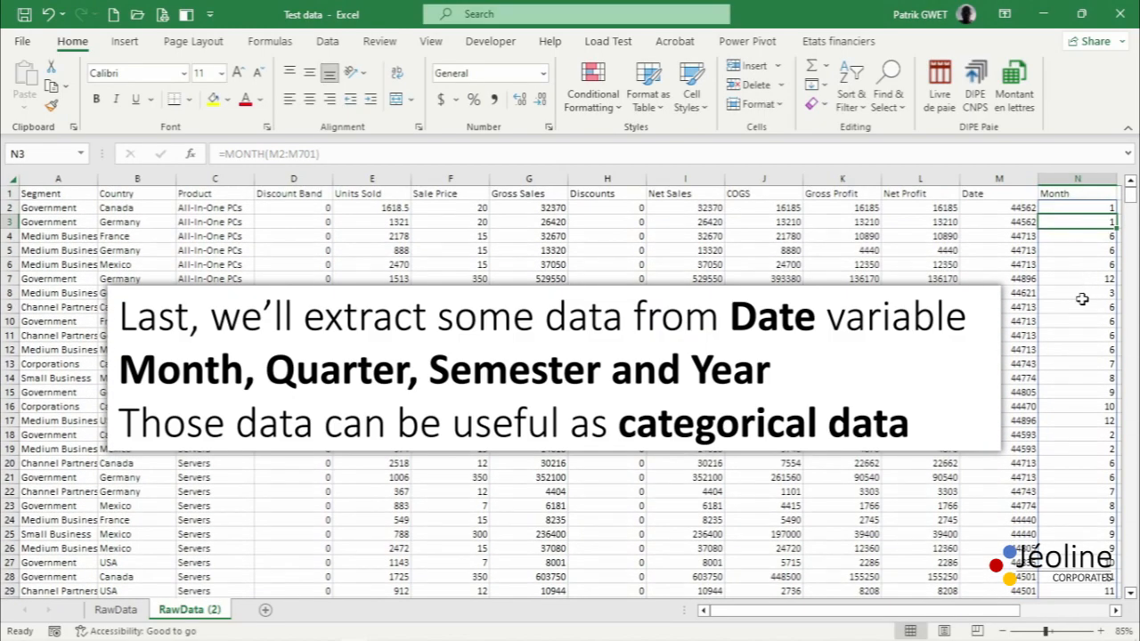
drag(1002, 611, 1069, 624)
click(918, 195)
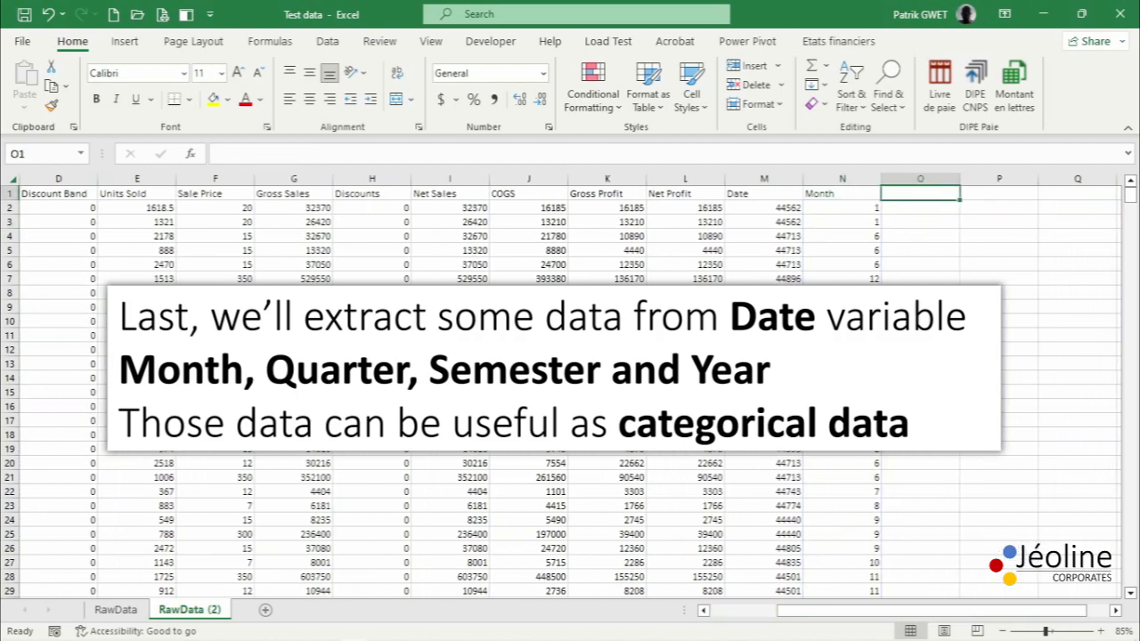
text(Quarter)
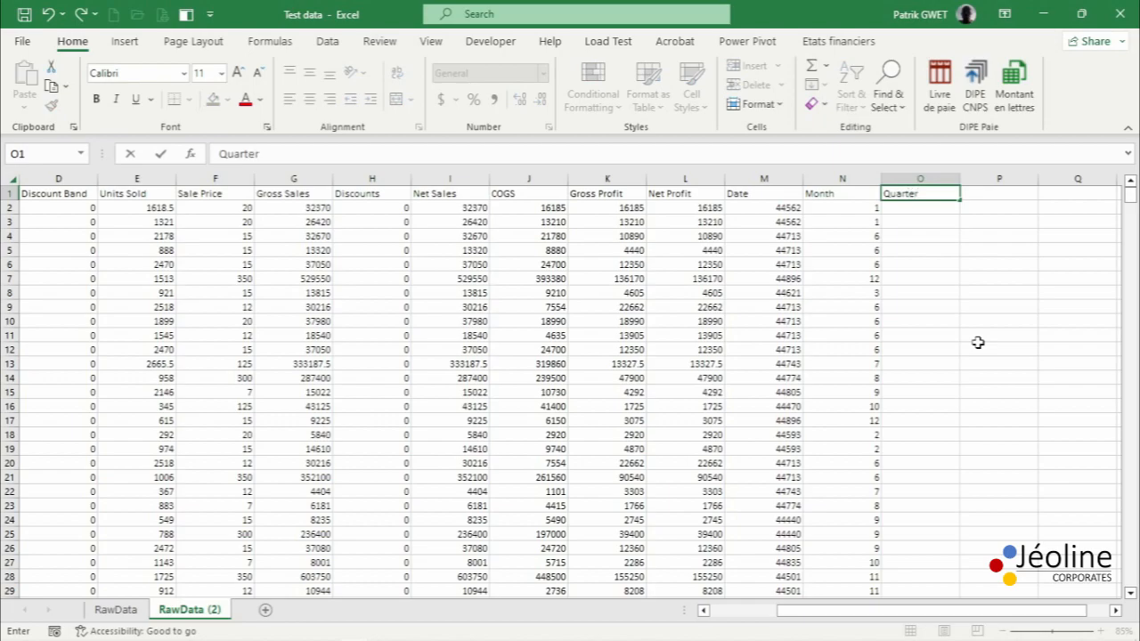
key(Return)
- Derive the quarter from the month numbers by entering =ROUNDUP(N2#/3,0) in O2
text(=)
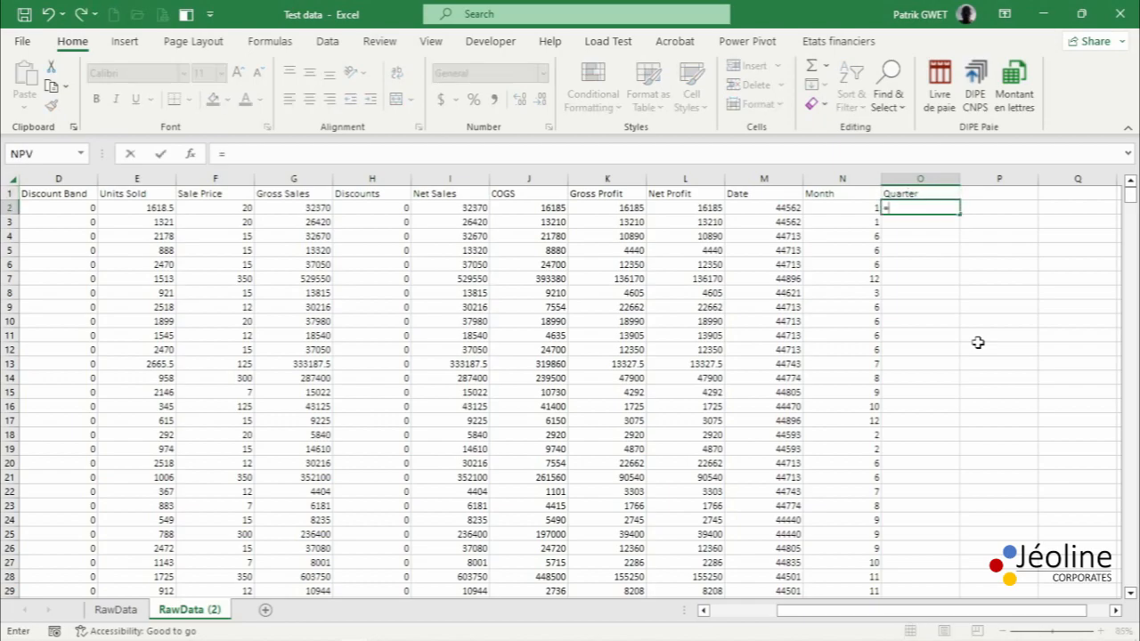
text(N)
key(BackSpace)
text(rou)
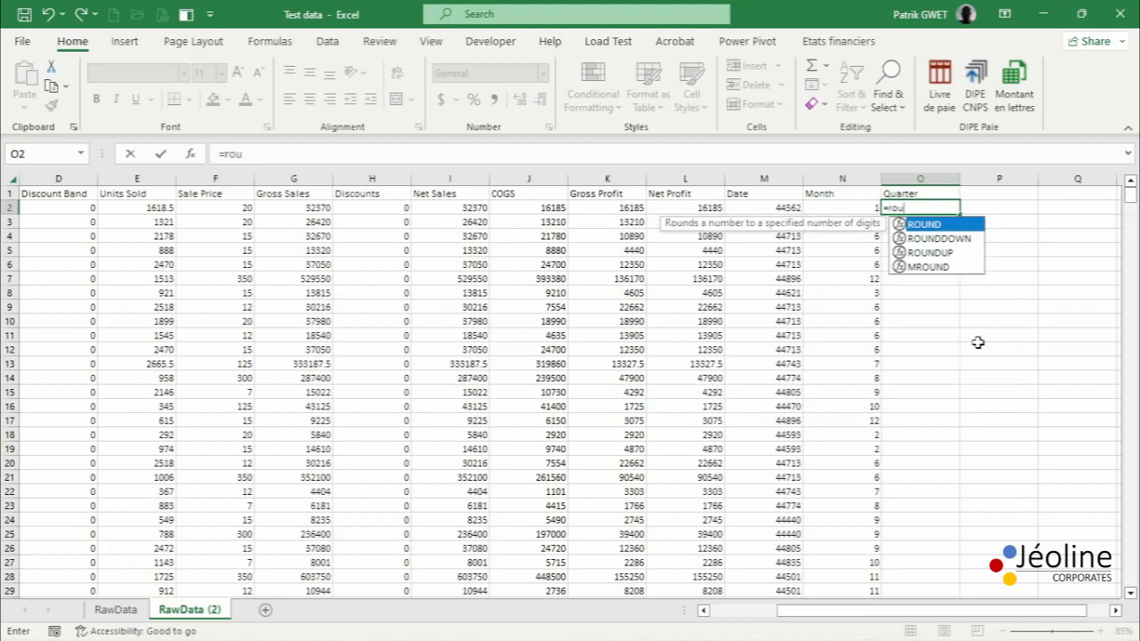
text(nd)
key(Down)
key(Down)
key(Tab)
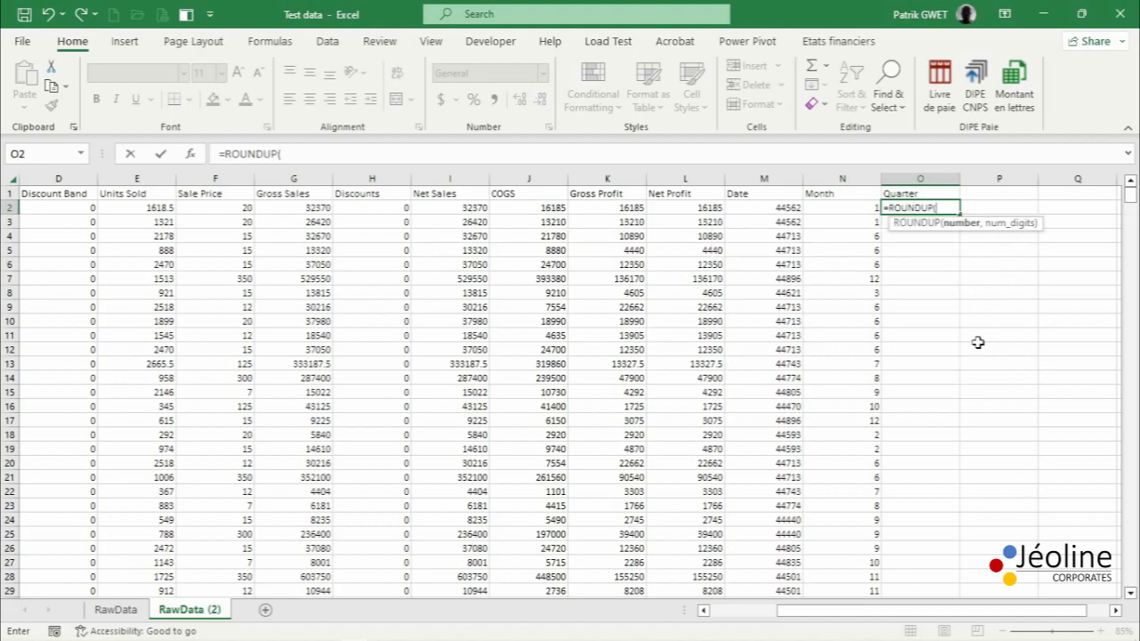
key(Left)
text(#)
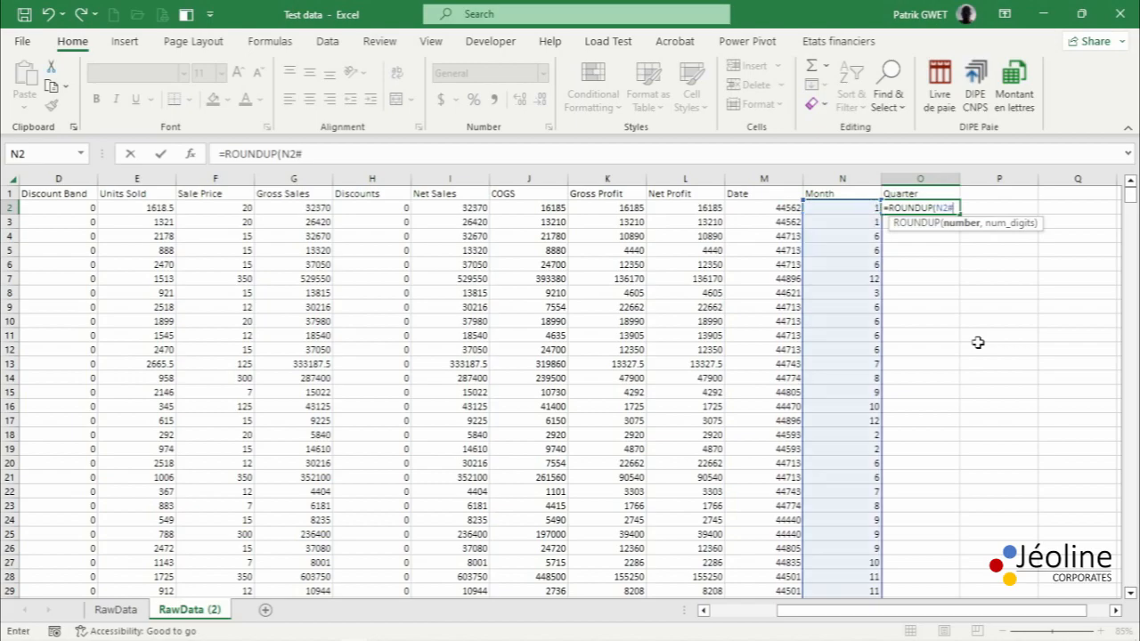
text(/3,0)
key(Return)
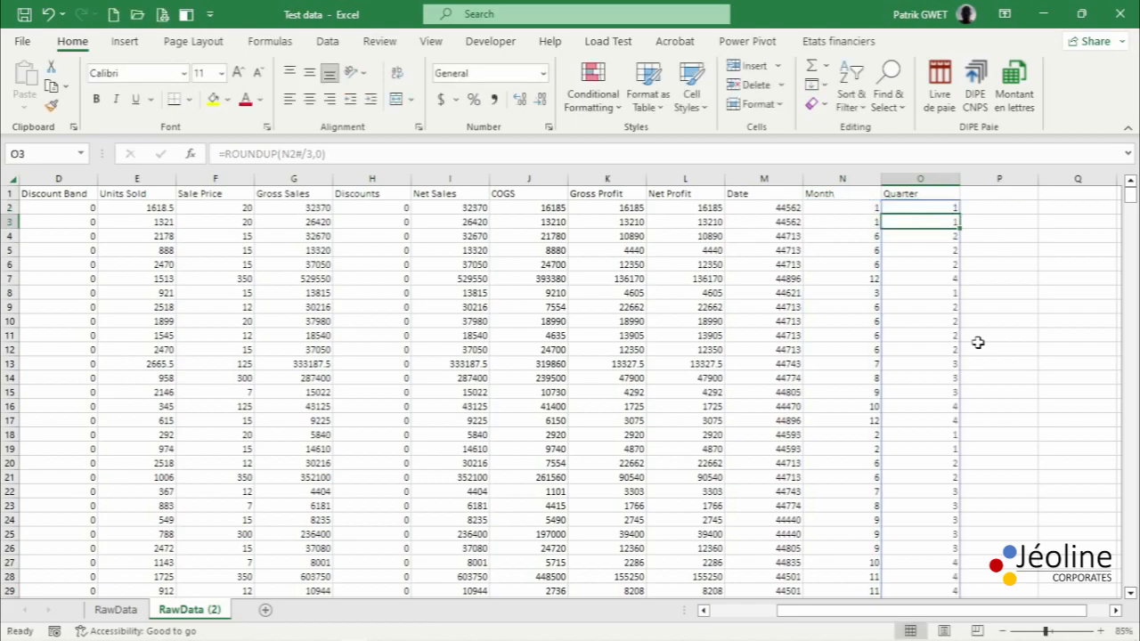
- Title the empty column after Quarter, at P1, as Semester
key(Up)
key(Right)
key(Up)
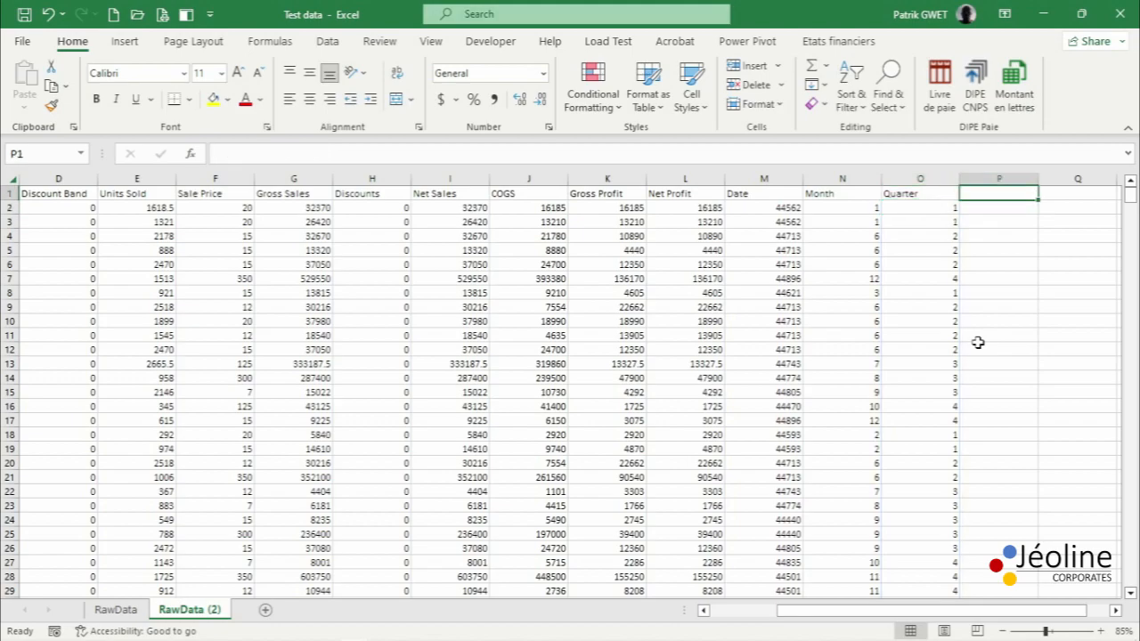
text(Semes)
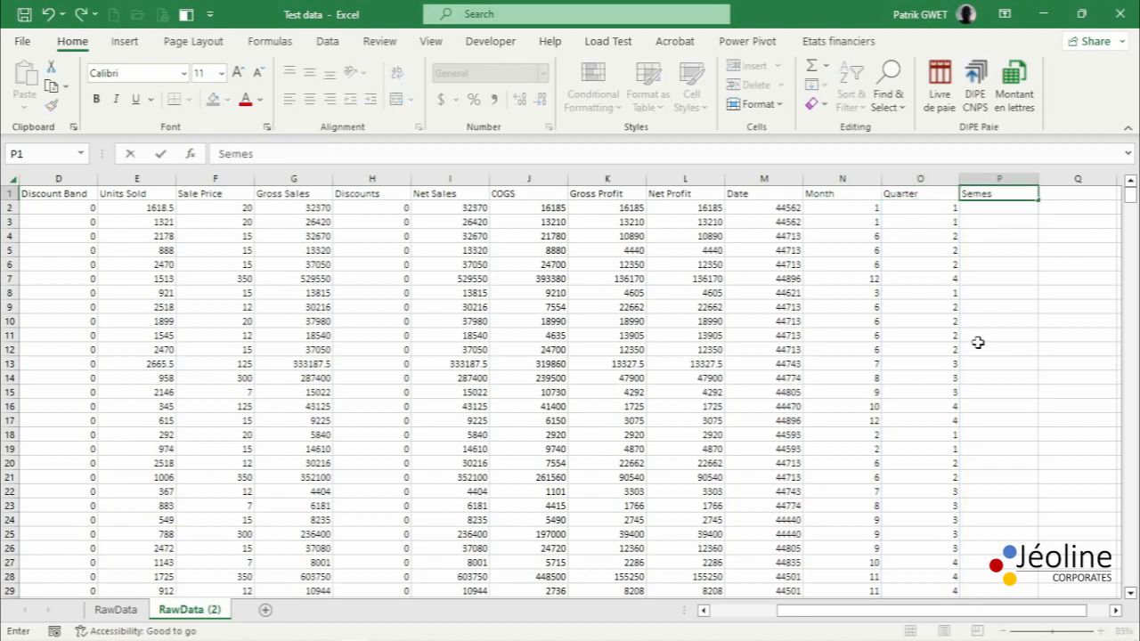
text(ter)
key(Return)
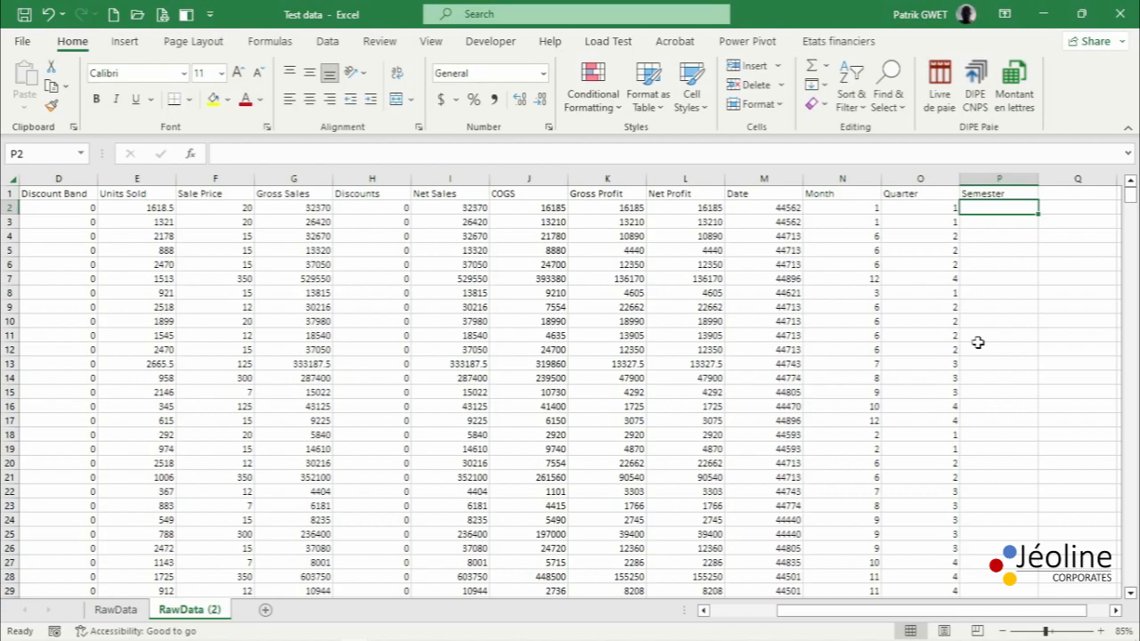
- Derive the semester from the quarter numbers by entering =ROUNDUP(O2#/2,0) in P2
text(=)
key(Left)
key(BackSpace)
key(BackSpace)
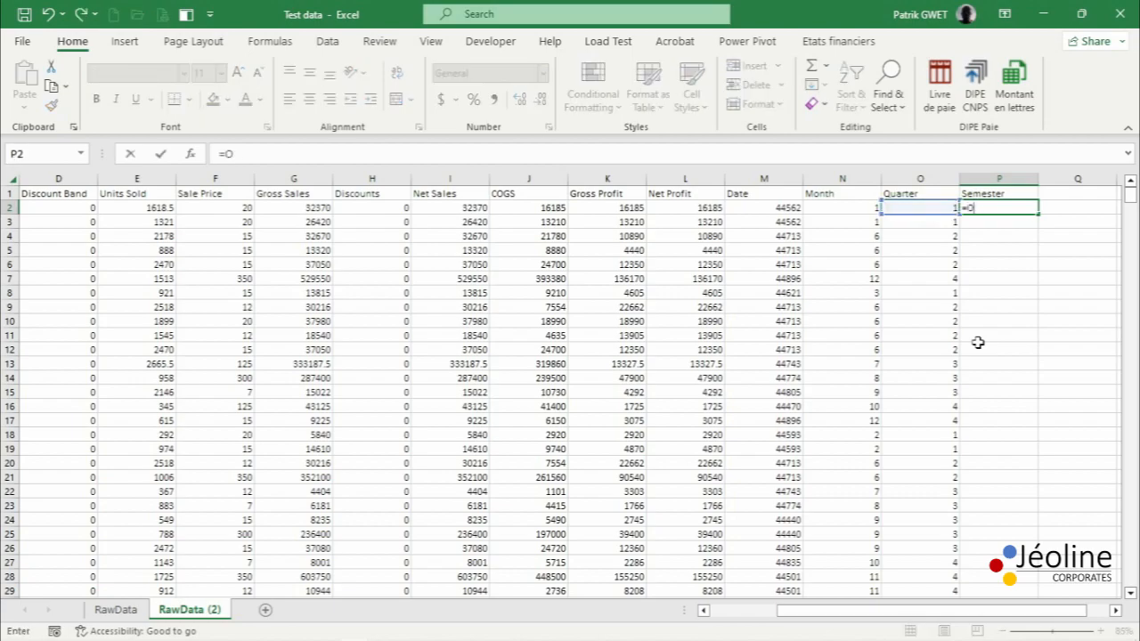
text(roun)
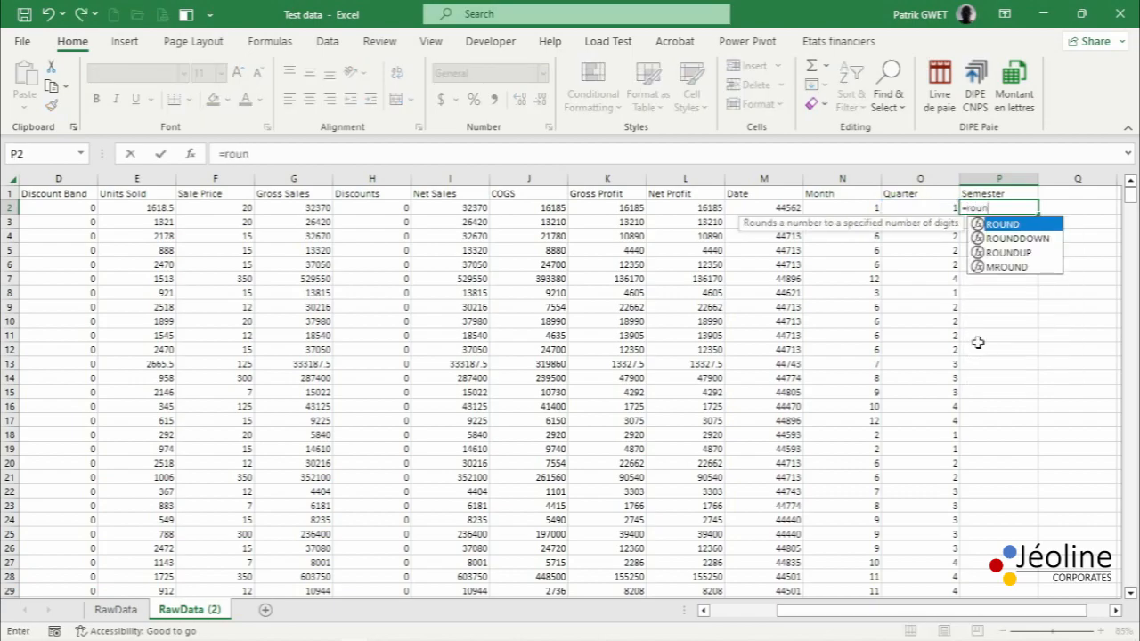
key(Down)
key(Down)
key(Tab)
key(Left)
text(/)
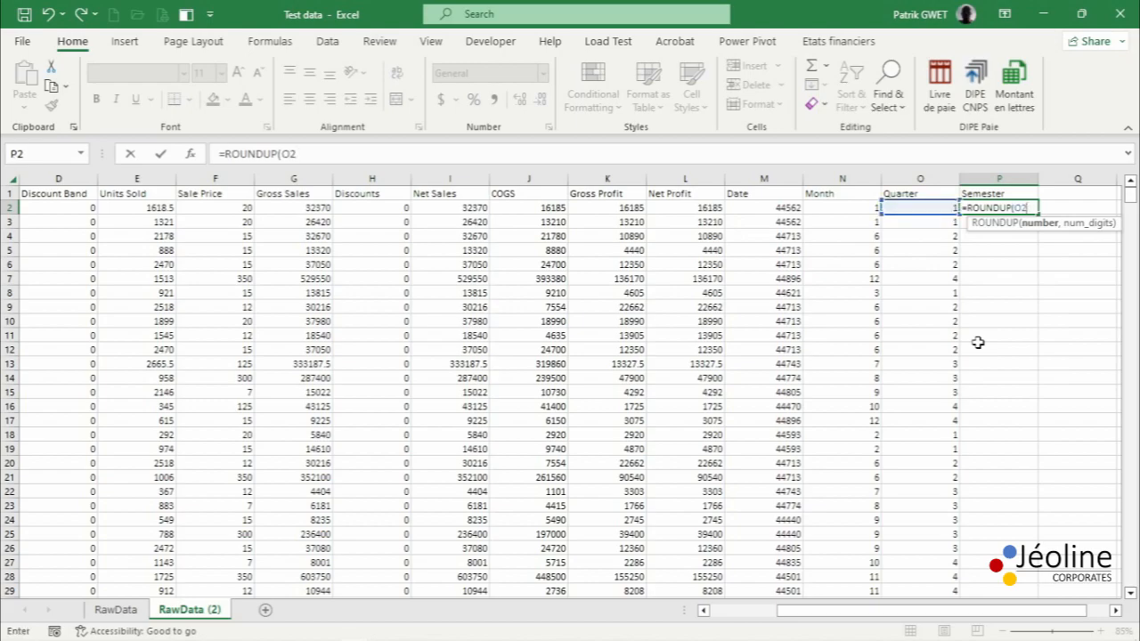
text(#/)
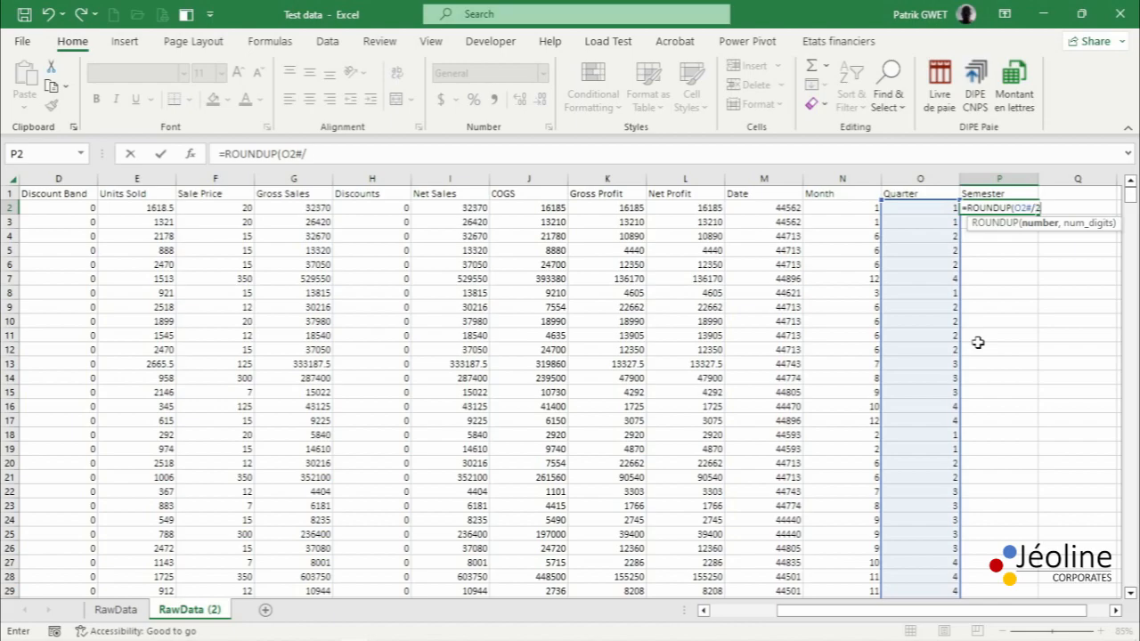
text(2,0))
key(Return)
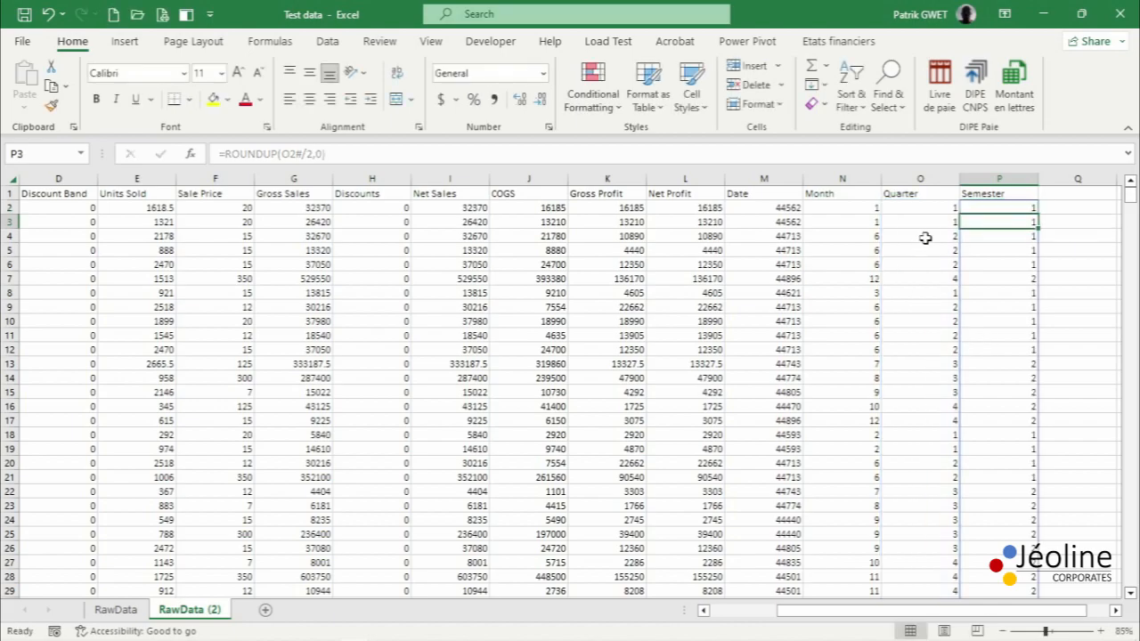
- Create named ranges from the entire table on the Dataset sheet, from Segment through Semester down to row 701, using its column headings
key(ctrl+Home)
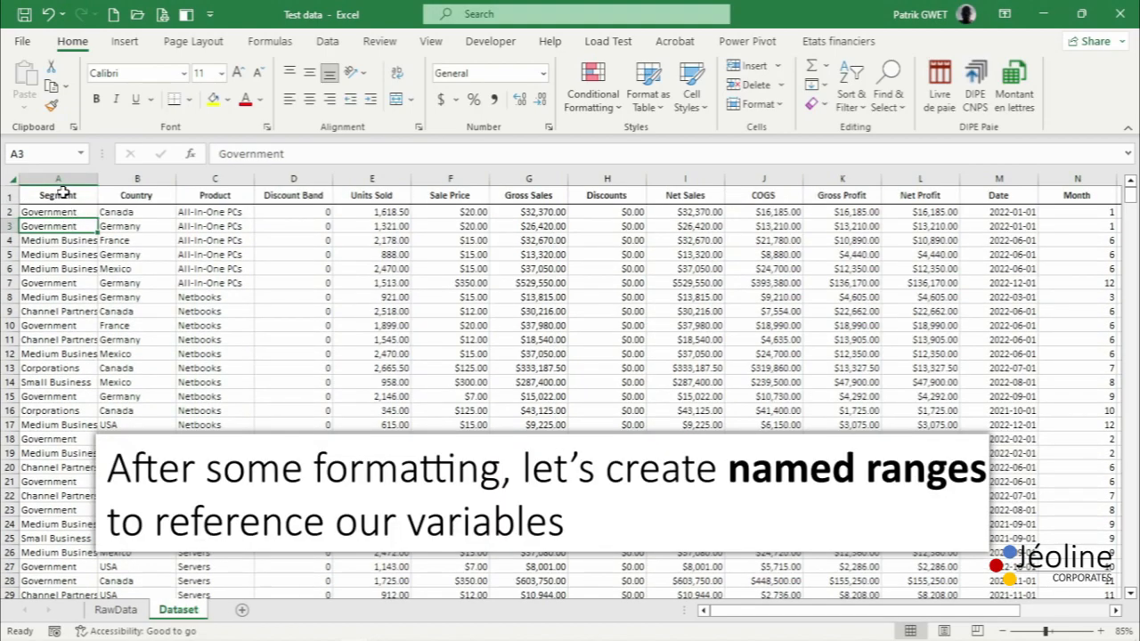
click(59, 194)
key(ctrl+shift+Right)
key(ctrl+shift+Down)
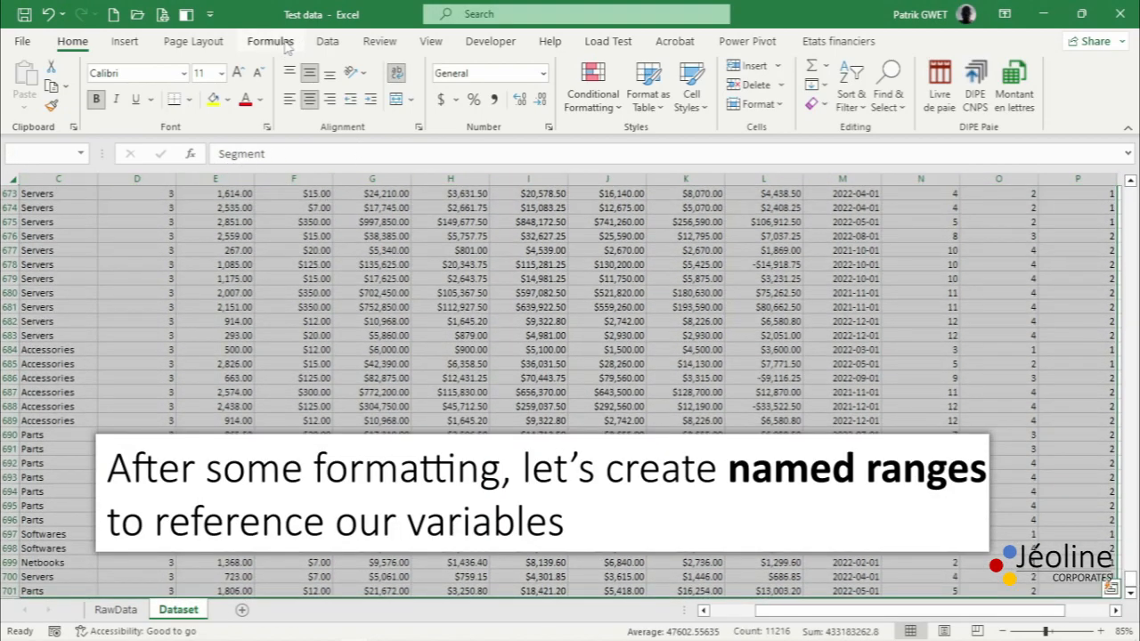
click(281, 45)
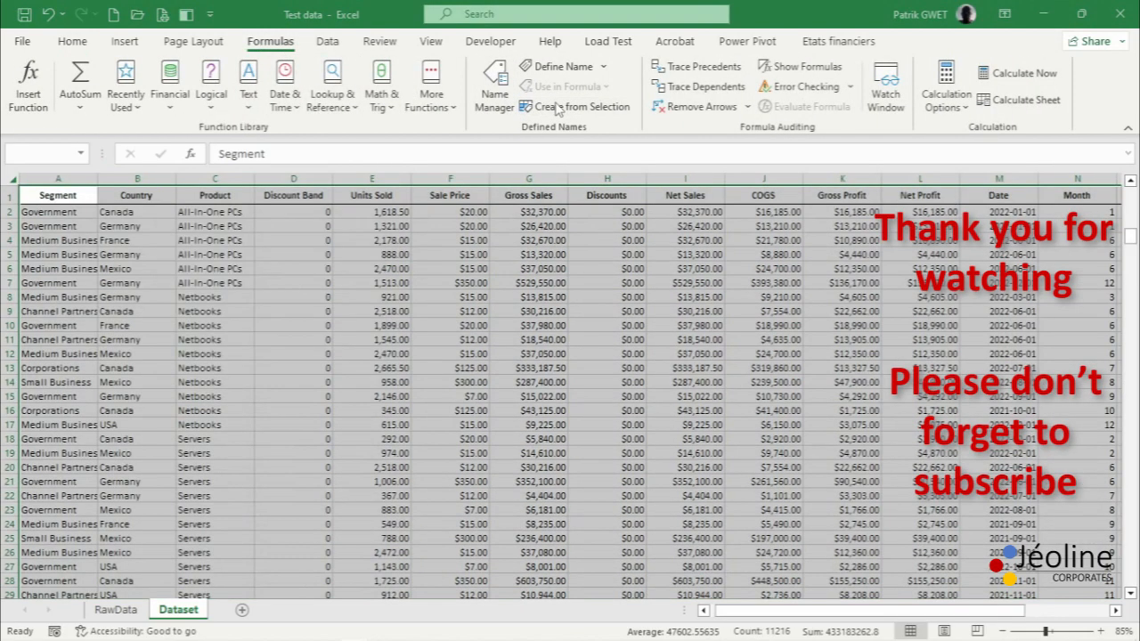
click(559, 107)
click(197, 294)
click(270, 353)
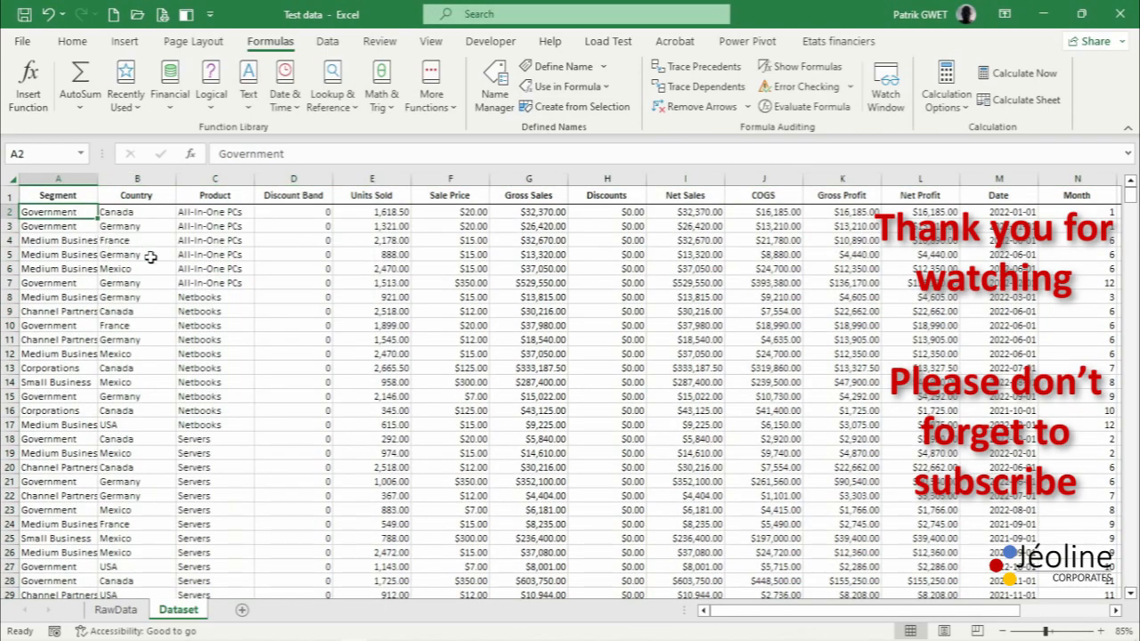
- Save the Test data workbook
click(74, 45)
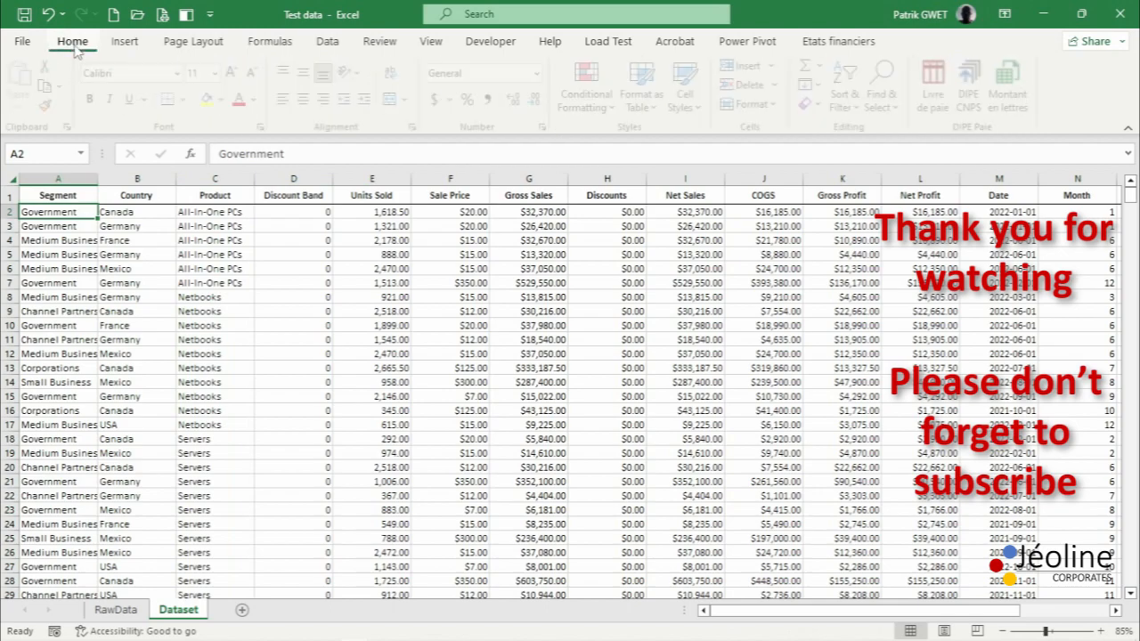
click(25, 16)
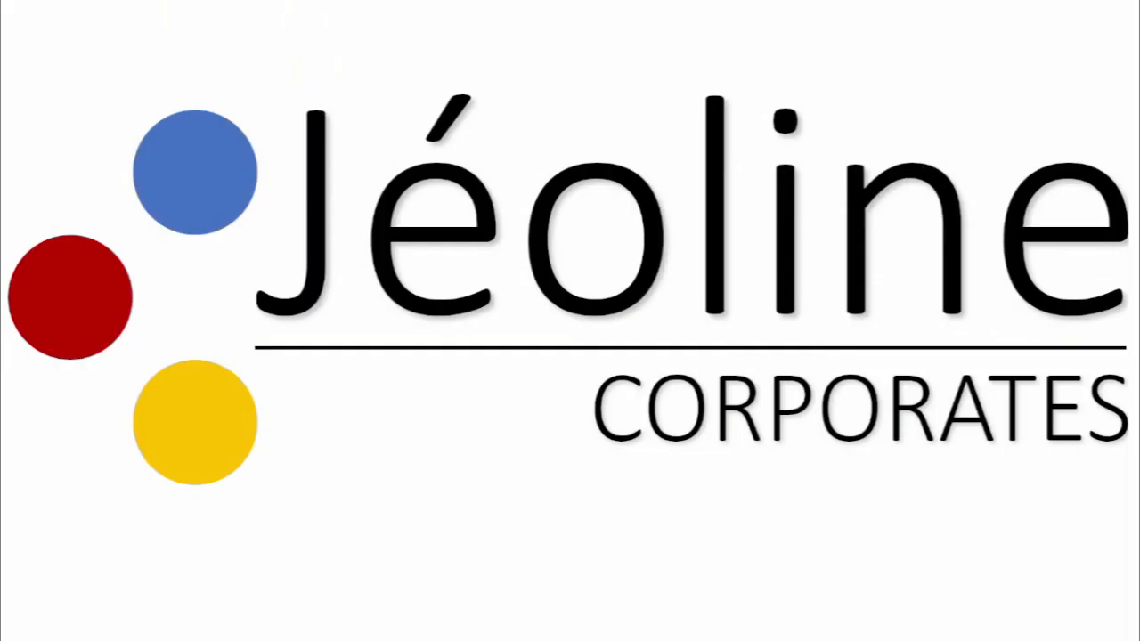